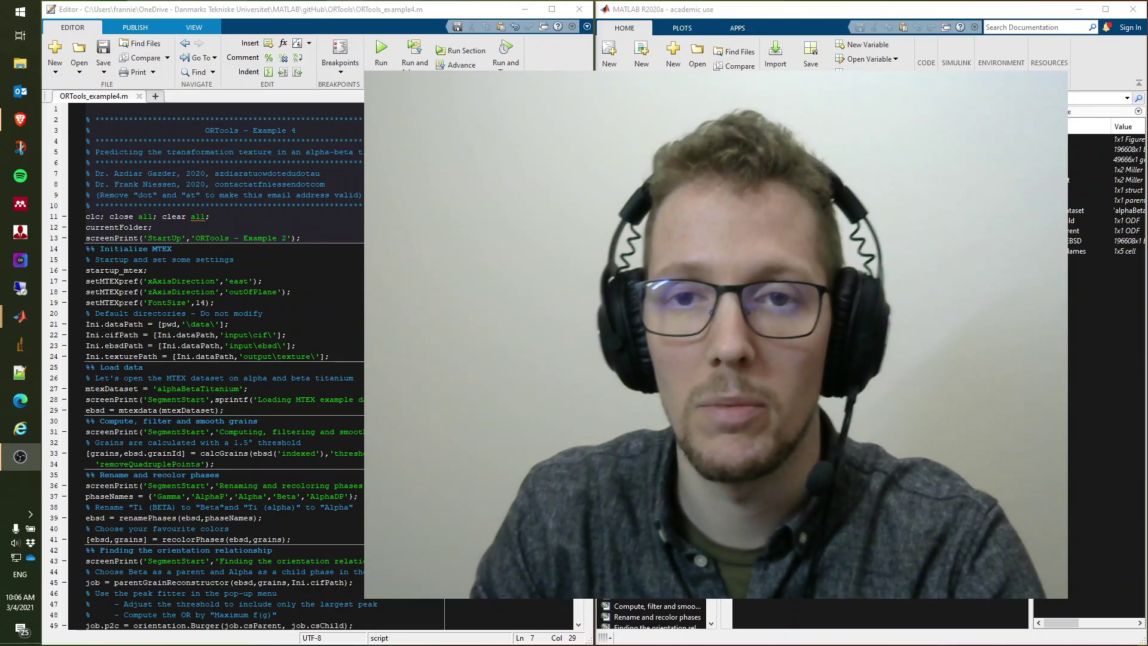
Step: Bring up the ORTools GitHub README at Example 4, predicting the β to α transformation texture
{"action": "left_click", "coordinate": [20, 120]}
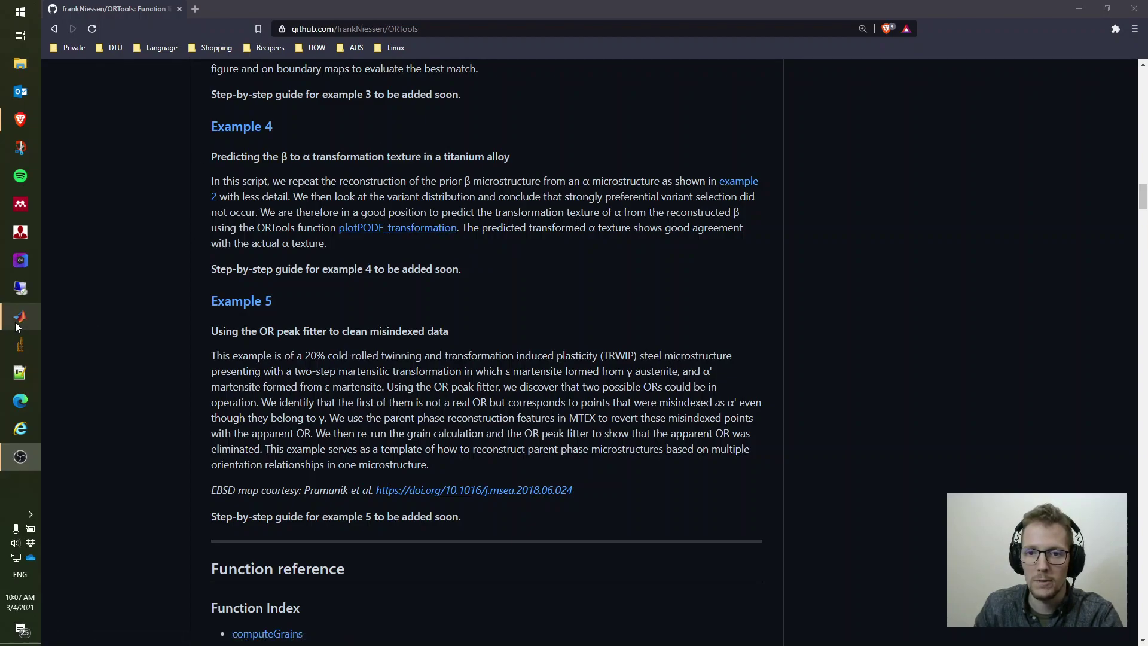
Step: Run the header section of ORTools_example4.m to clear the workspace and print the ORTools banner
{"action": "mouse_move", "coordinate": [21, 316]}
{"action": "left_click", "coordinate": [119, 277]}
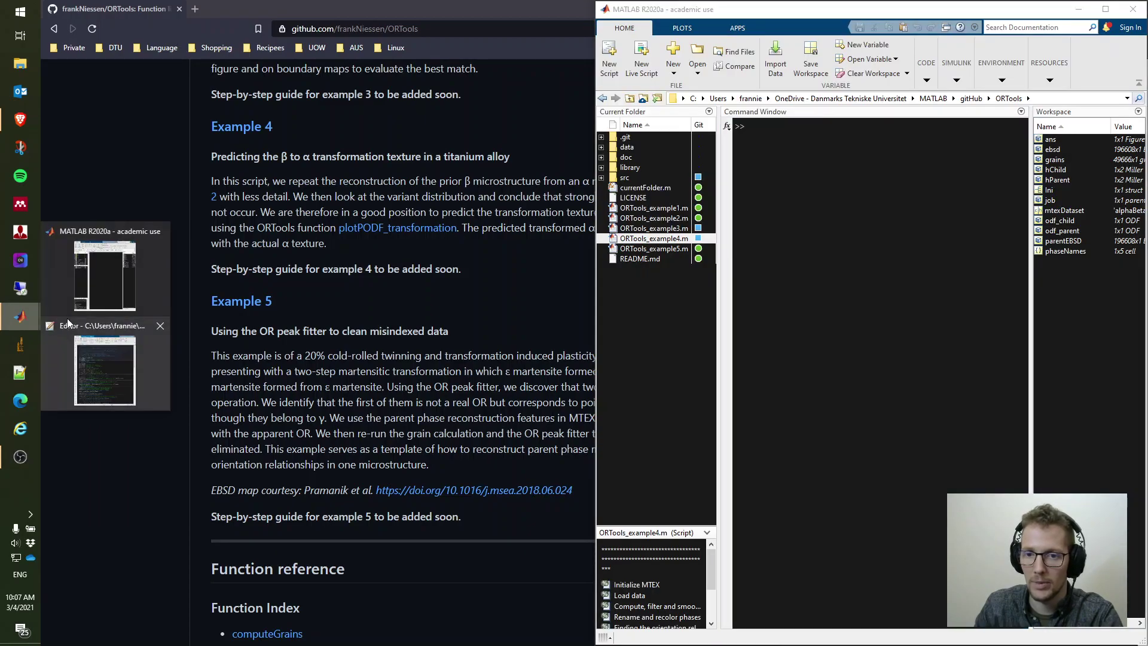
{"action": "left_click", "coordinate": [105, 371]}
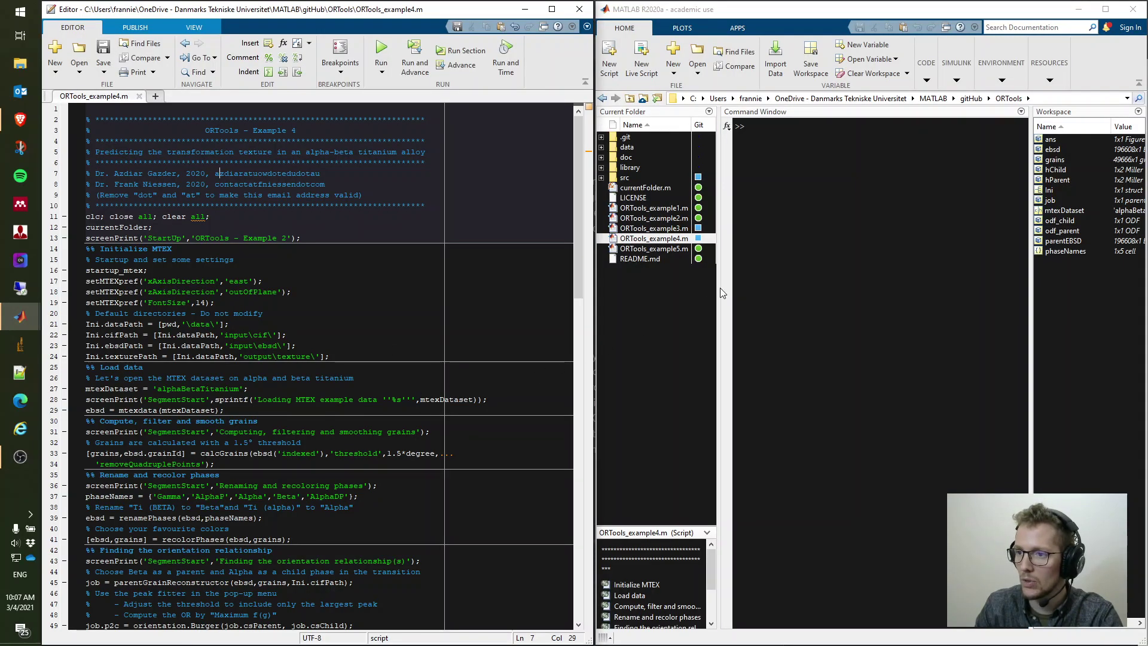
{"action": "left_click", "coordinate": [346, 182]}
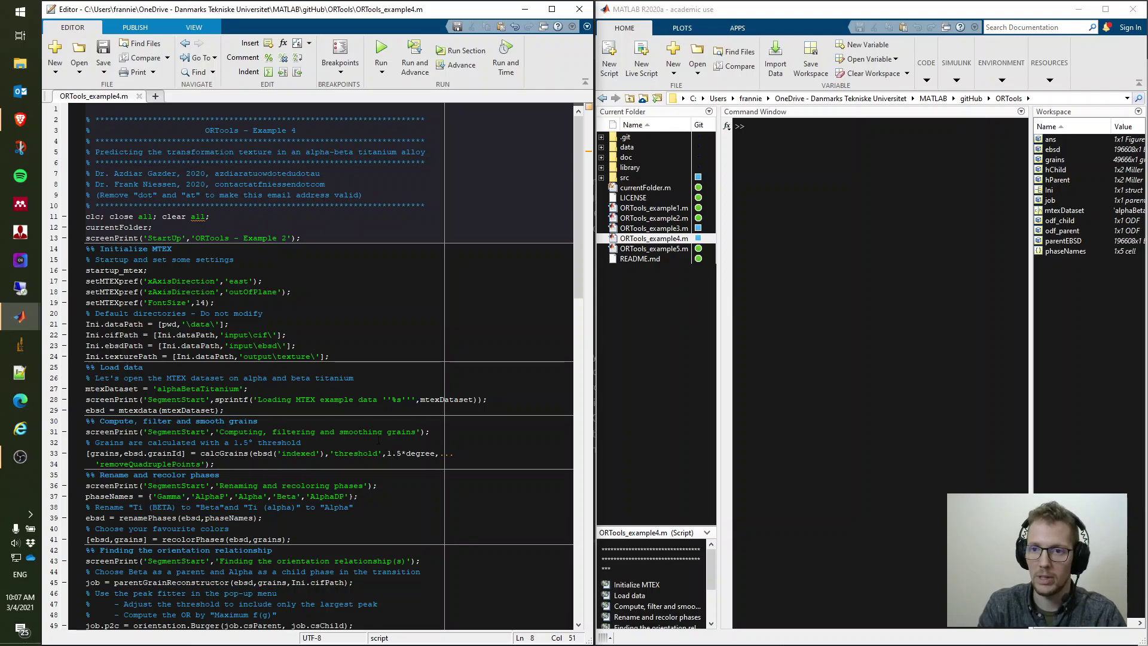
{"action": "key", "text": "ctrl+shift+Return"}
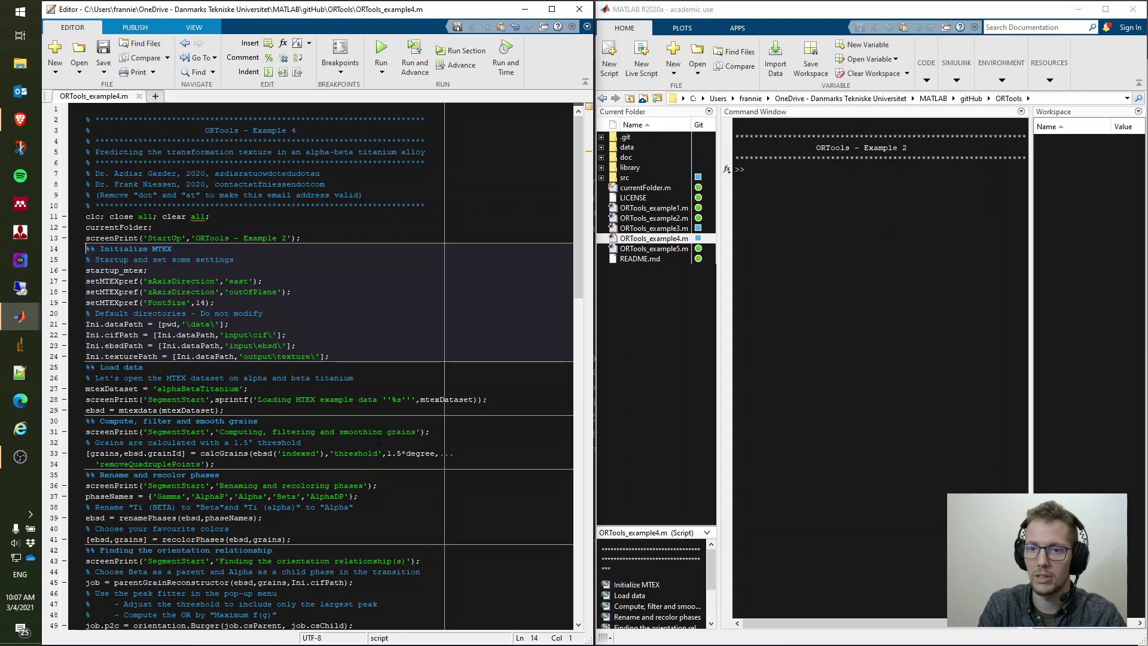
Step: Run the Initialize MTEX, Load data, Compute grains and Rename sections on the alphaBetaTitanium data
{"action": "key", "text": "ctrl+shift+Return"}
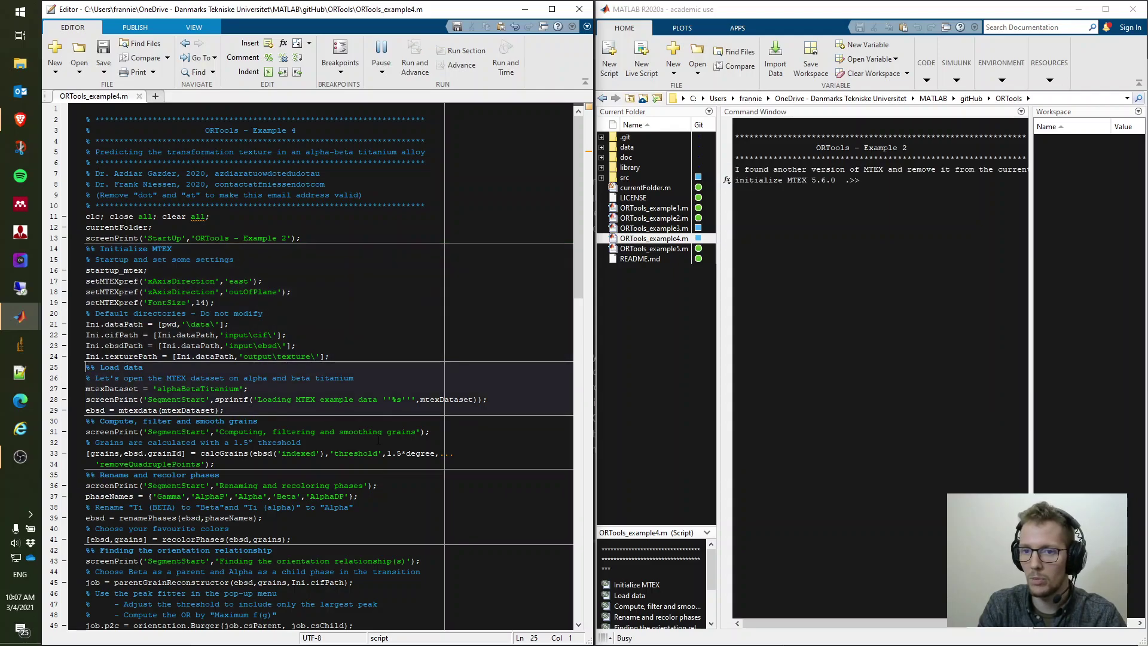
{"action": "key", "text": "ctrl+shift+Return"}
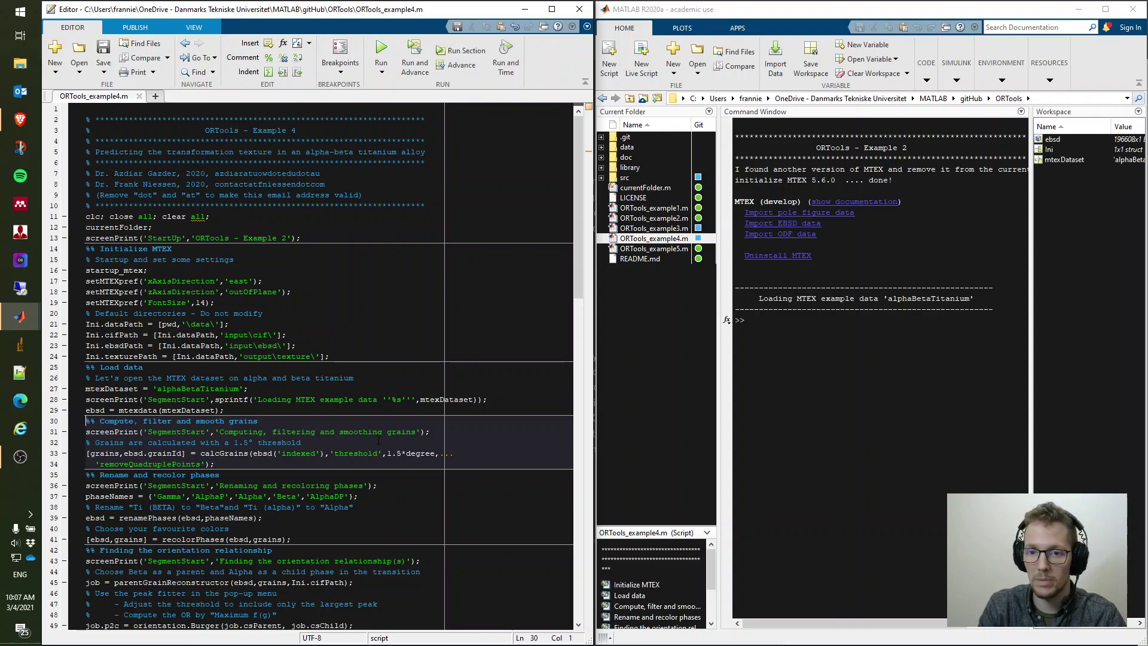
{"action": "key", "text": "ctrl+shift+Return"}
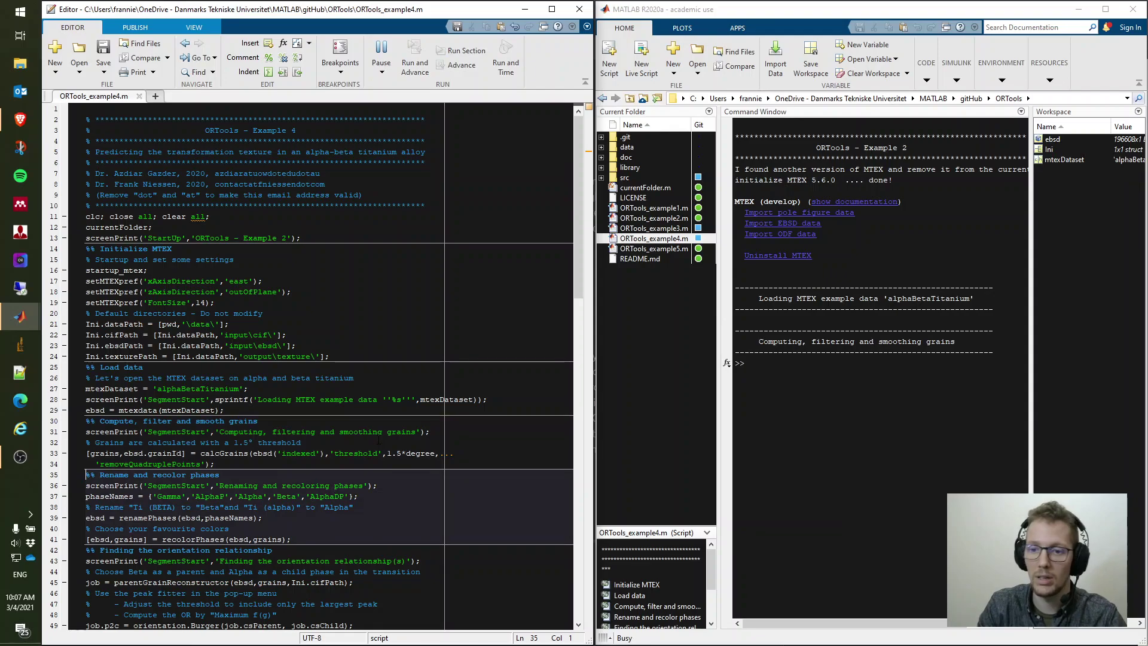
{"action": "scroll", "coordinate": [379, 439], "scroll_direction": "down", "scroll_amount": 6}
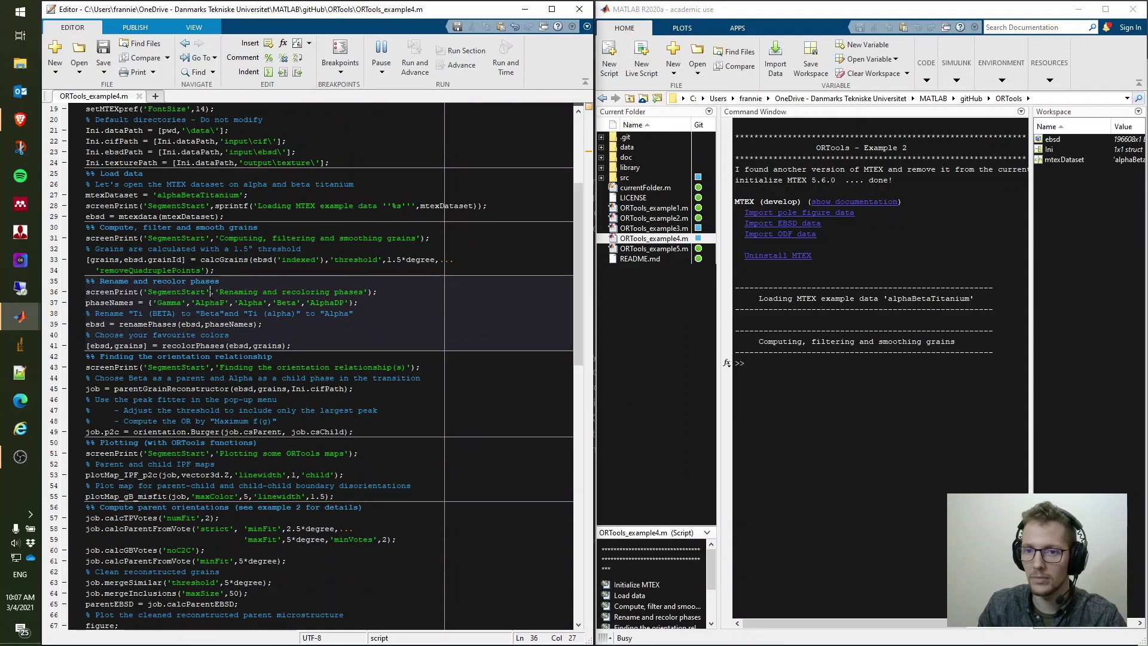
{"action": "key", "text": "ctrl+shift+Return"}
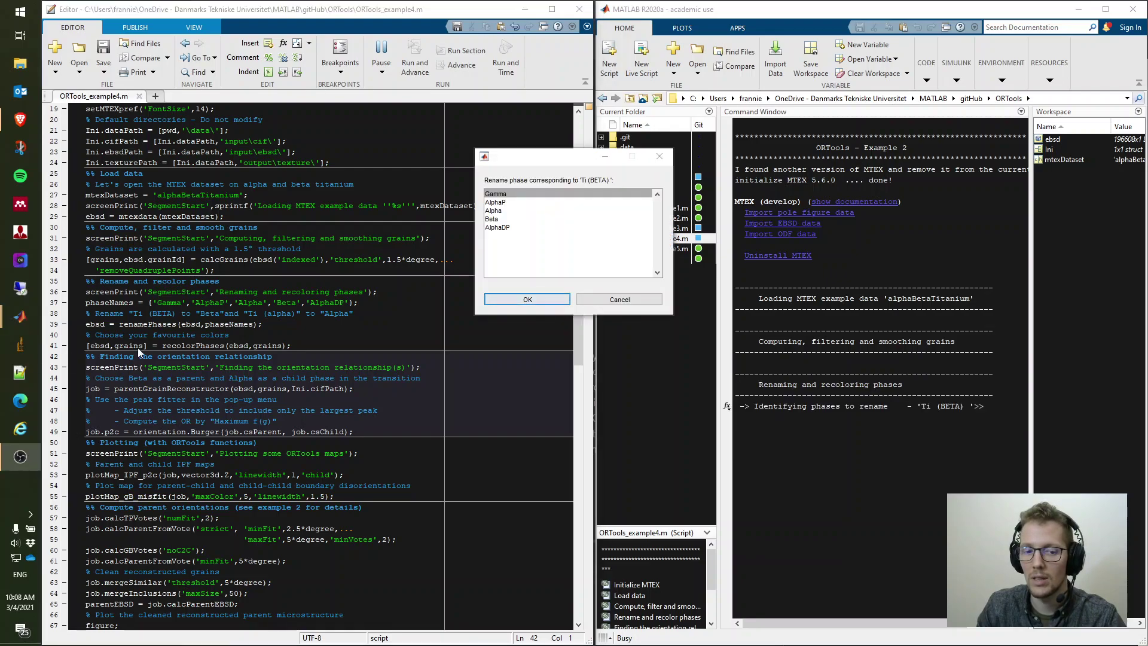
Step: Rename phase Ti (BETA) to Beta and Ti (alpha) to Alpha
{"action": "left_click", "coordinate": [495, 220]}
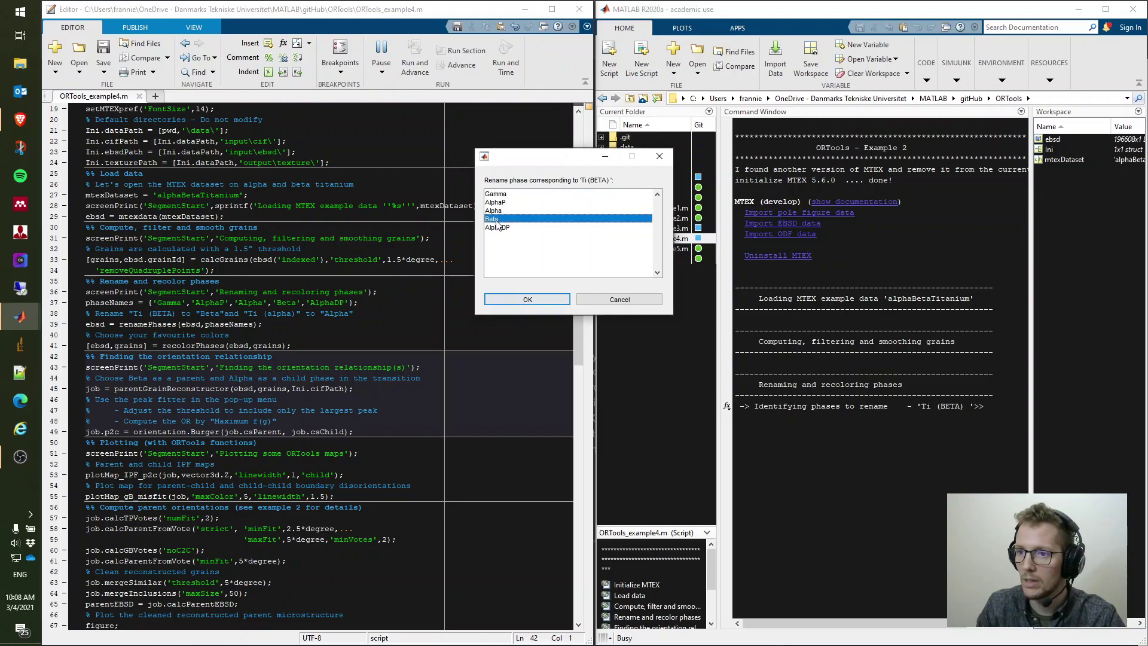
{"action": "key", "text": "Return"}
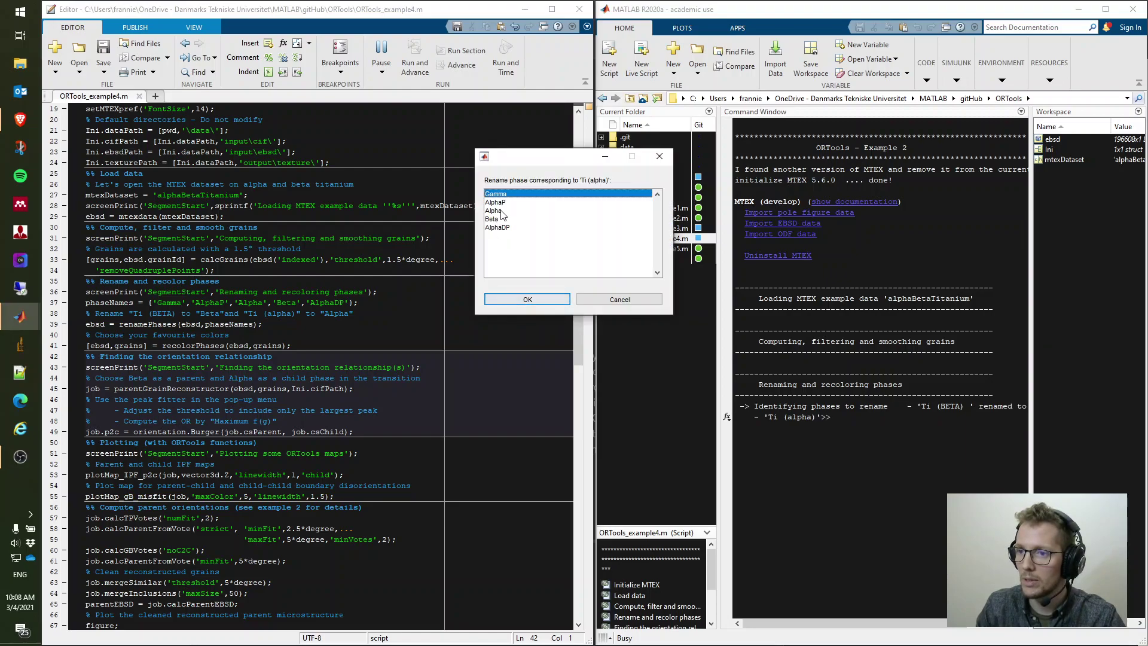
{"action": "double_click", "coordinate": [494, 211]}
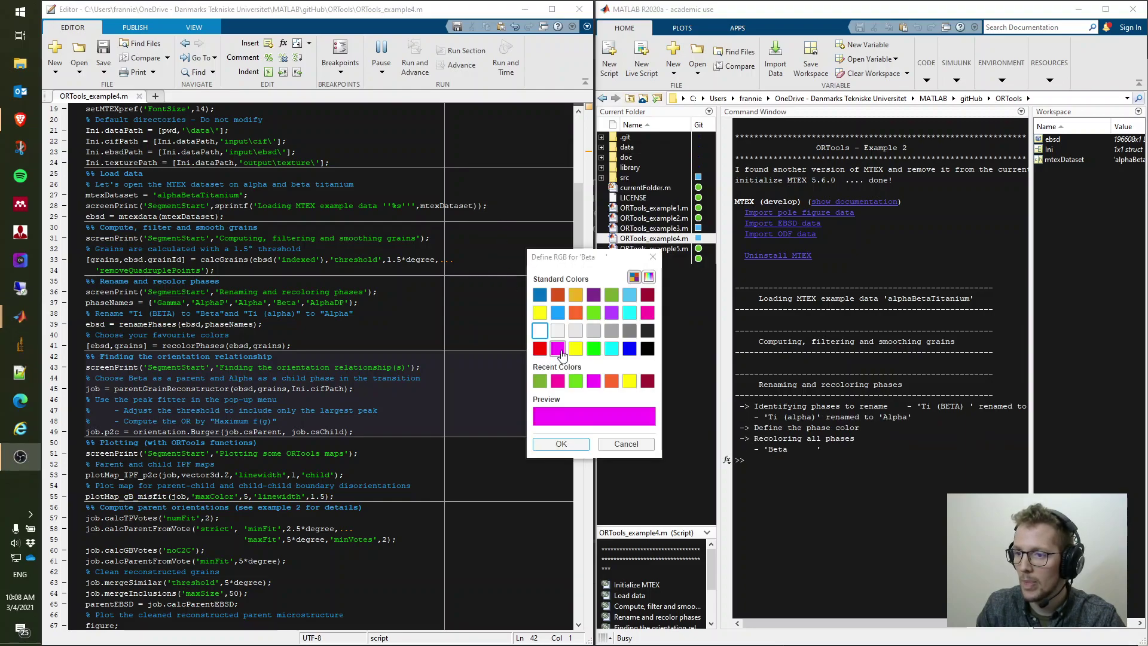
Step: Colour the Beta phase magenta and the Alpha phase green
{"action": "left_click", "coordinate": [539, 349]}
{"action": "left_click", "coordinate": [572, 448]}
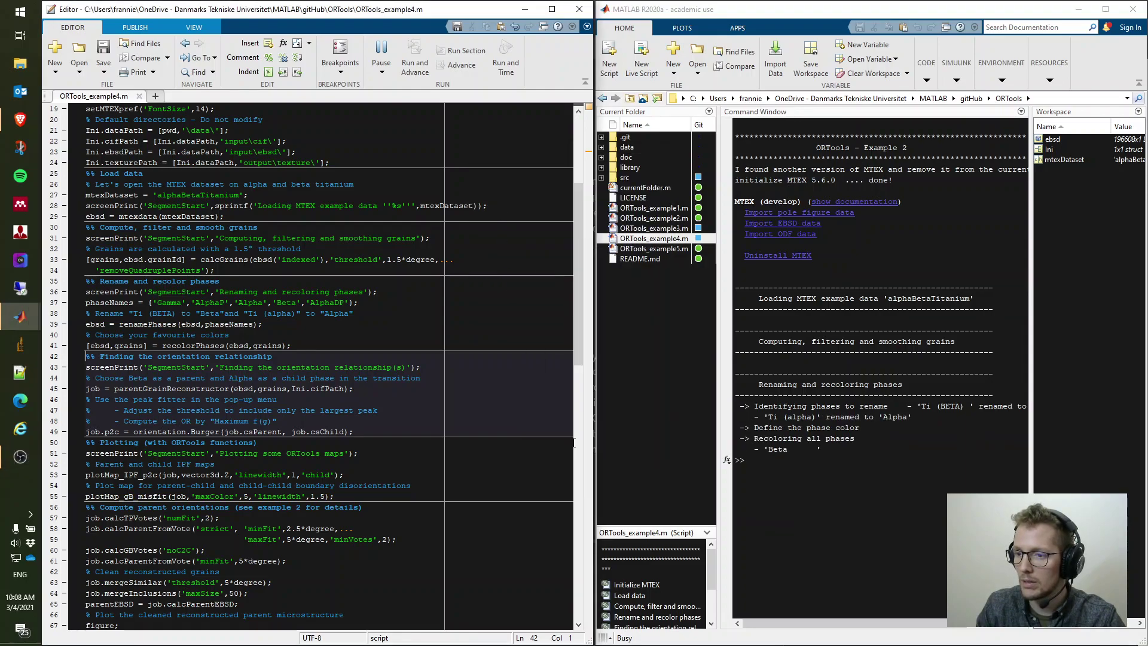
{"action": "left_click", "coordinate": [317, 278]}
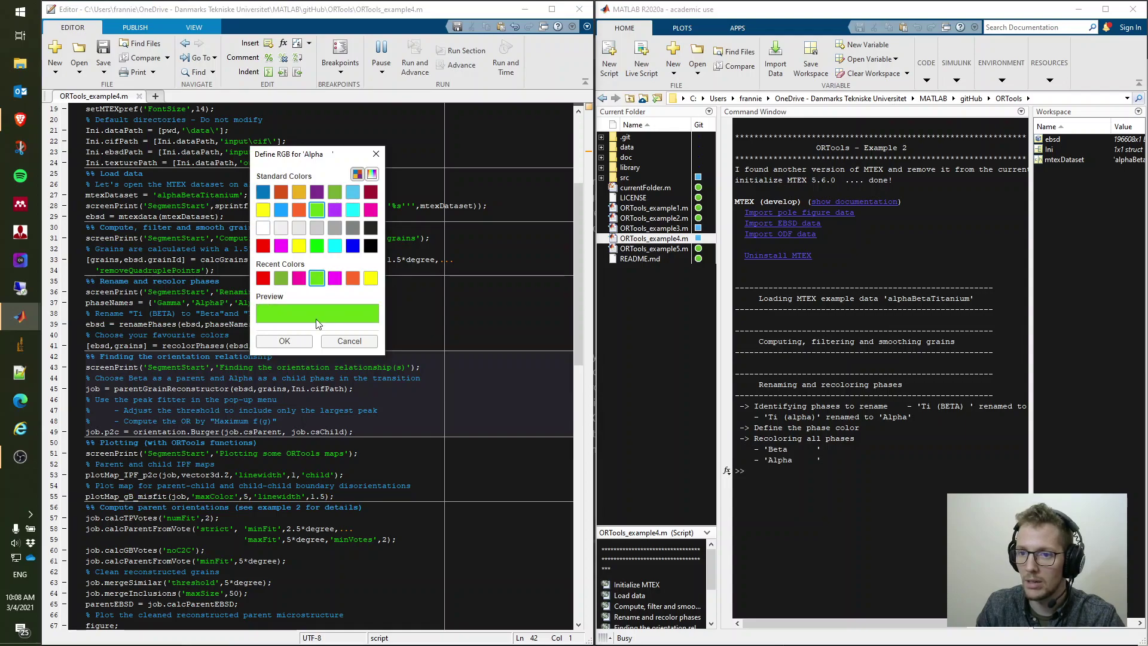
{"action": "left_click", "coordinate": [297, 341]}
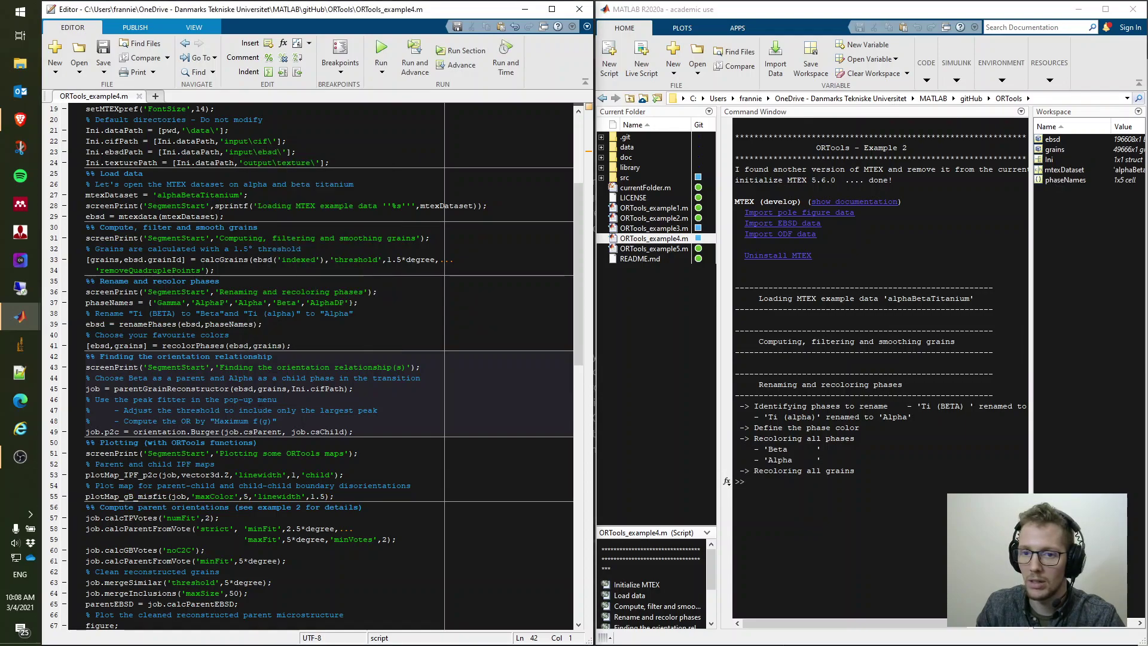
Step: Run the orientation relationship section of the script
{"action": "key", "text": "ctrl+shift+Return"}
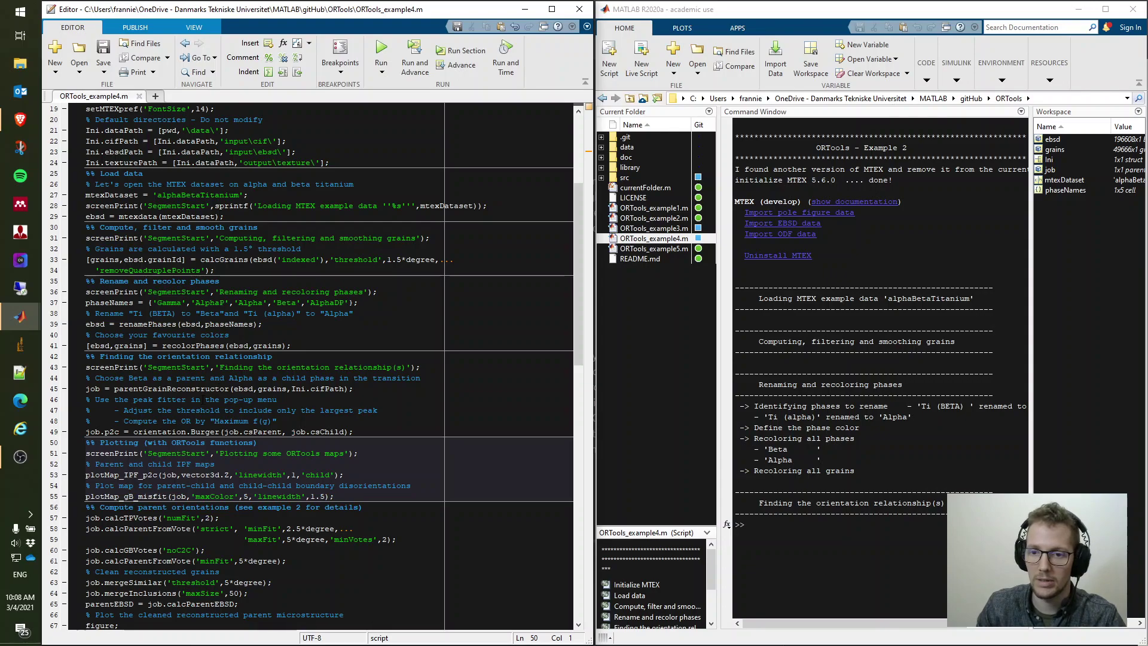
{"action": "scroll", "coordinate": [221, 388], "scroll_direction": "down", "scroll_amount": 1}
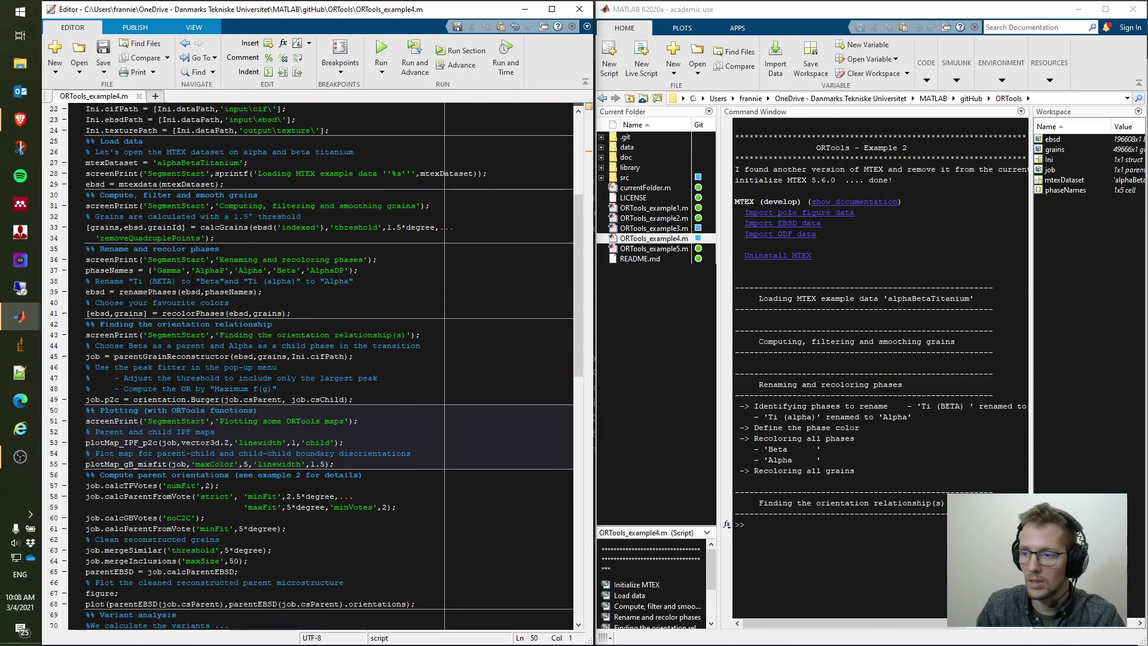
{"action": "left_click", "coordinate": [181, 378]}
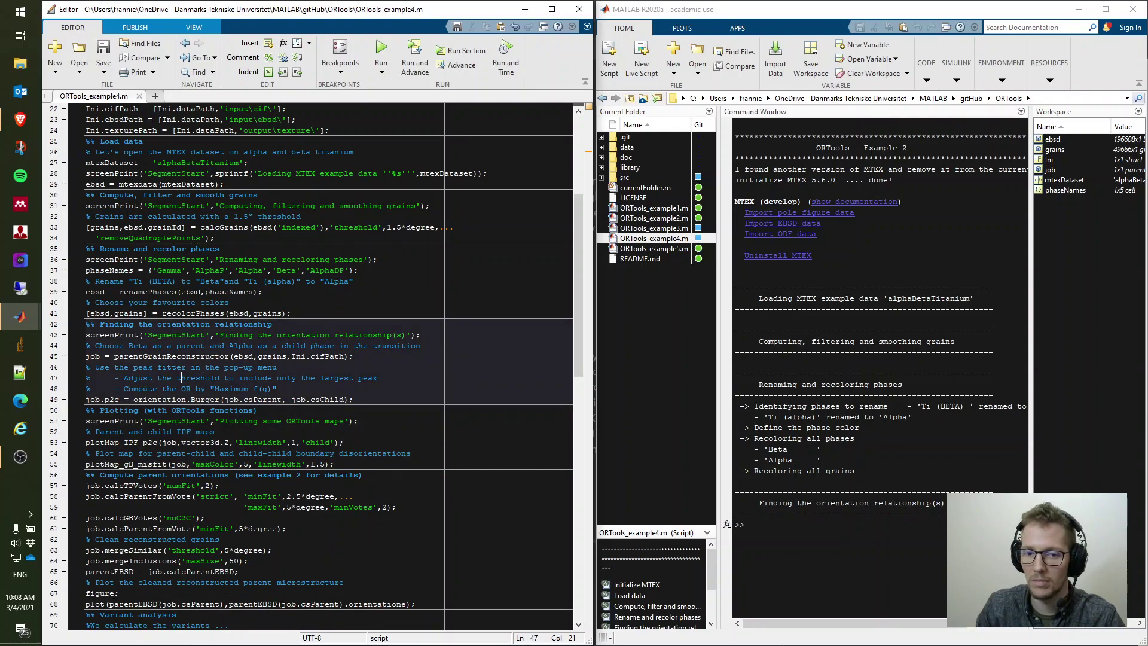
{"action": "key", "text": "alt+Tab"}
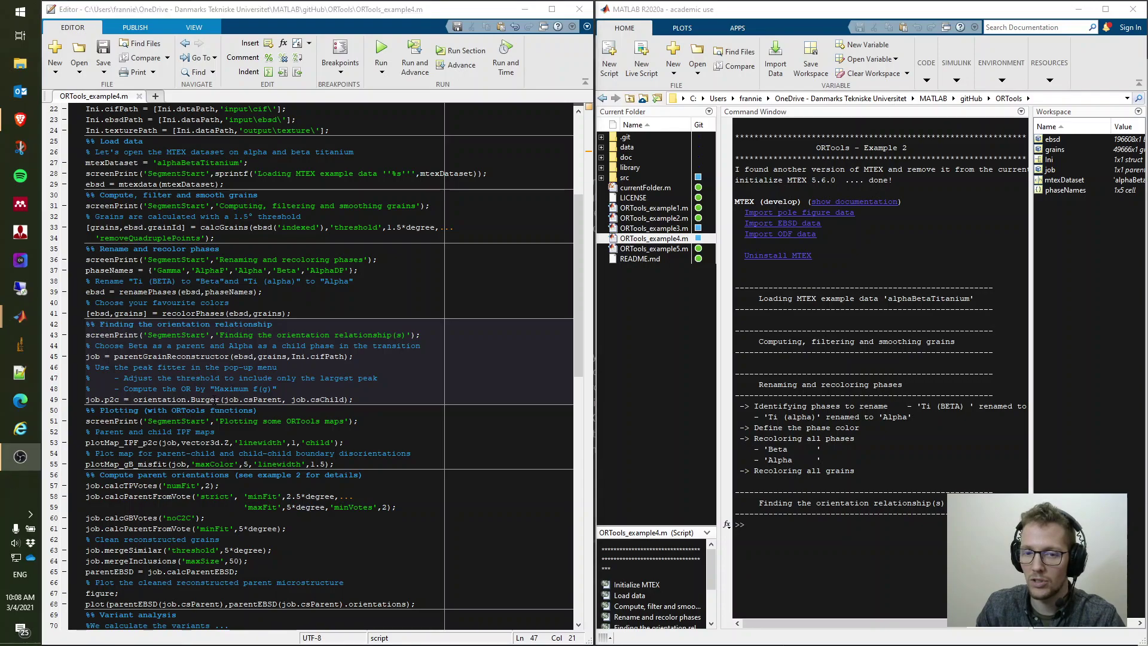
{"action": "left_click", "coordinate": [195, 400]}
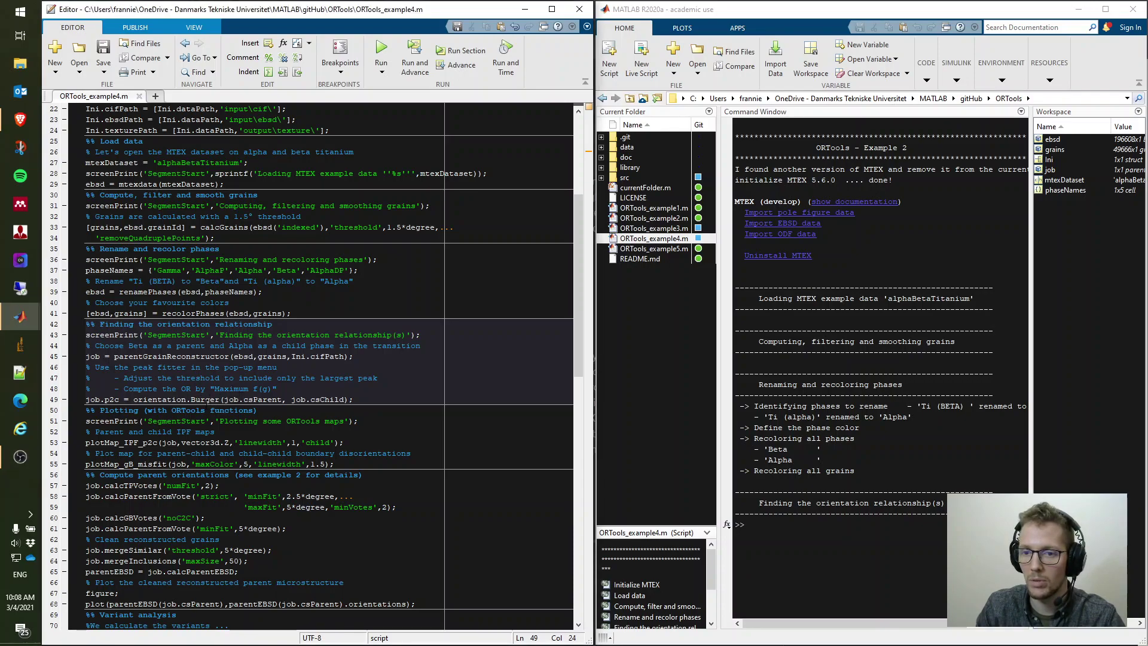
Step: Run the Plotting section to draw the Alpha IPFx map and the 0–5 p2c/c2c boundary misfit map
{"action": "left_click", "coordinate": [172, 432]}
{"action": "scroll", "coordinate": [172, 432], "scroll_direction": "down", "scroll_amount": 1}
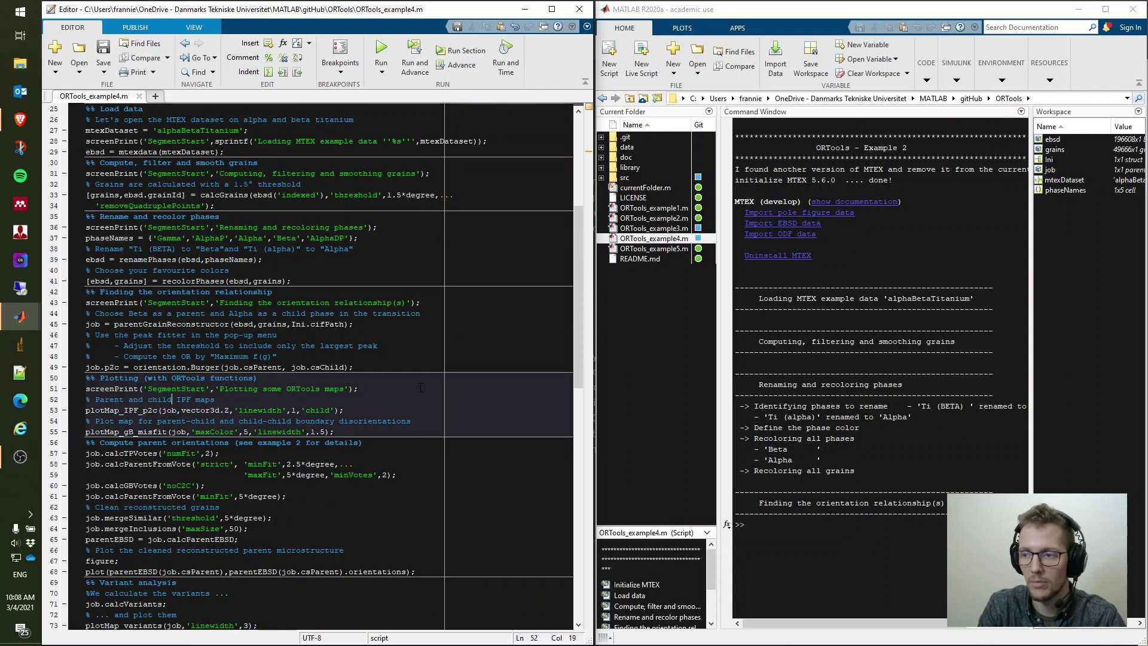
{"action": "key", "text": "ctrl+shift+Return"}
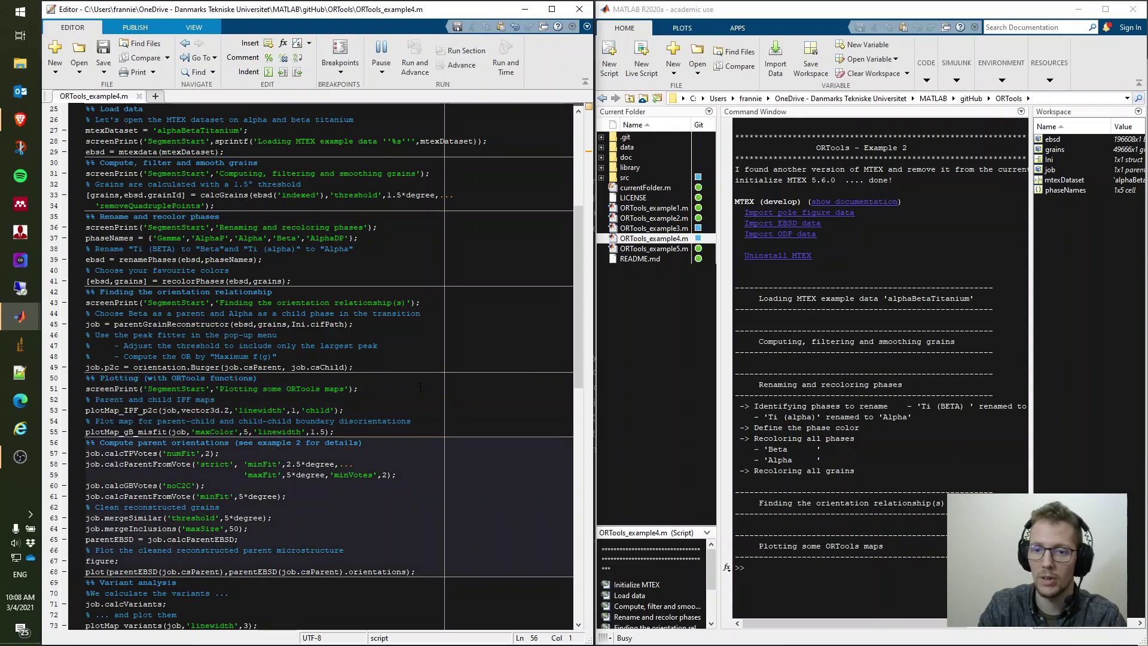
{"action": "scroll", "coordinate": [319, 393], "scroll_direction": "down", "scroll_amount": 1}
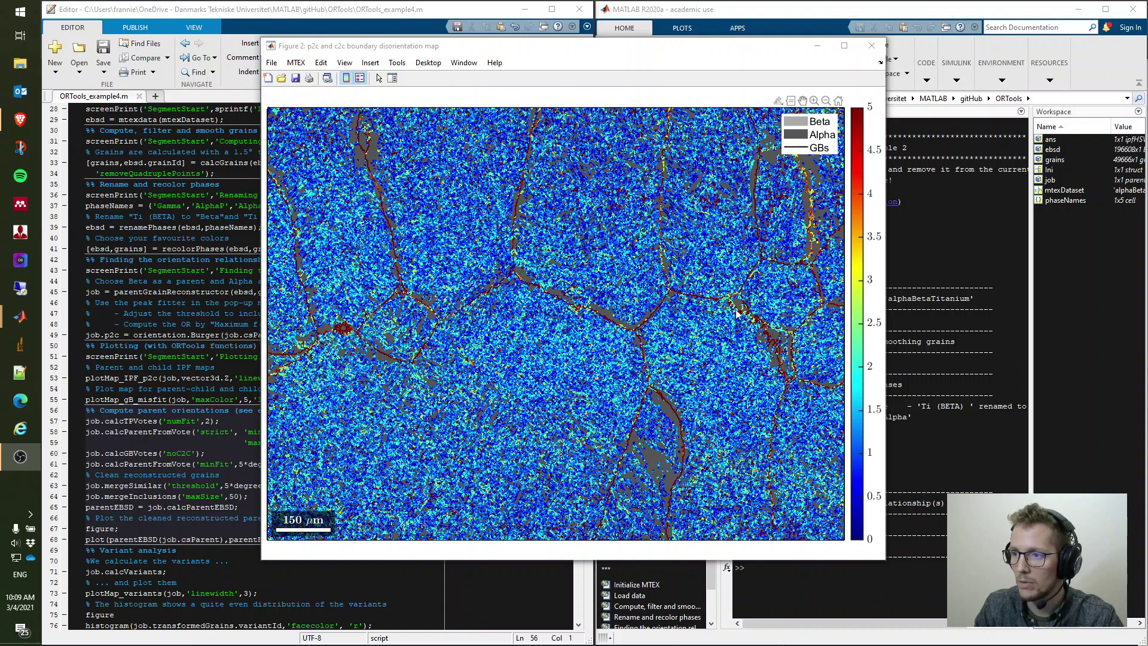
Step: Run the Compute parent orientations section to build parentEBSD and plot its reconstructed orientation map
{"action": "left_click", "coordinate": [201, 454]}
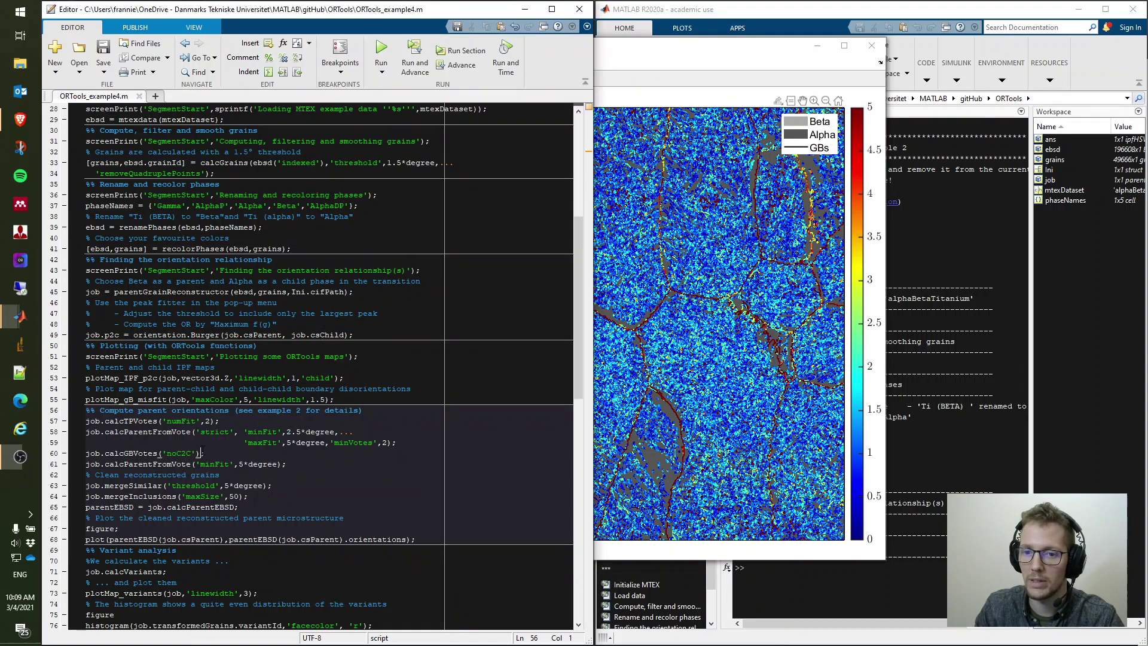
{"action": "key", "text": "ctrl+shift+Return"}
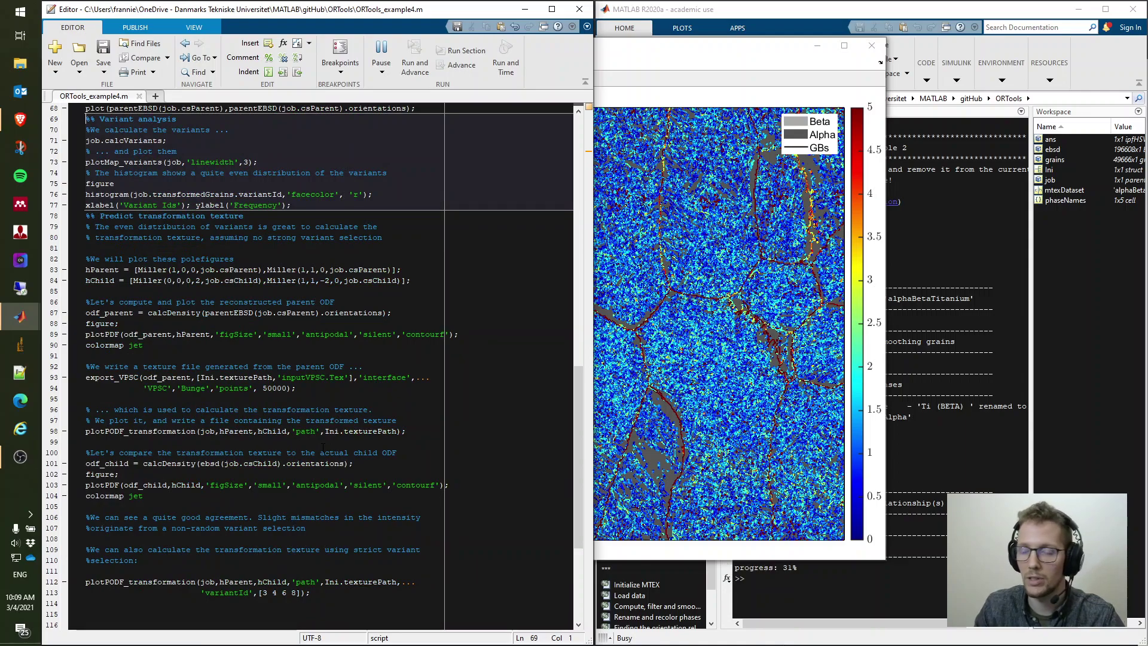
{"action": "scroll", "coordinate": [323, 447], "scroll_direction": "up", "scroll_amount": 1}
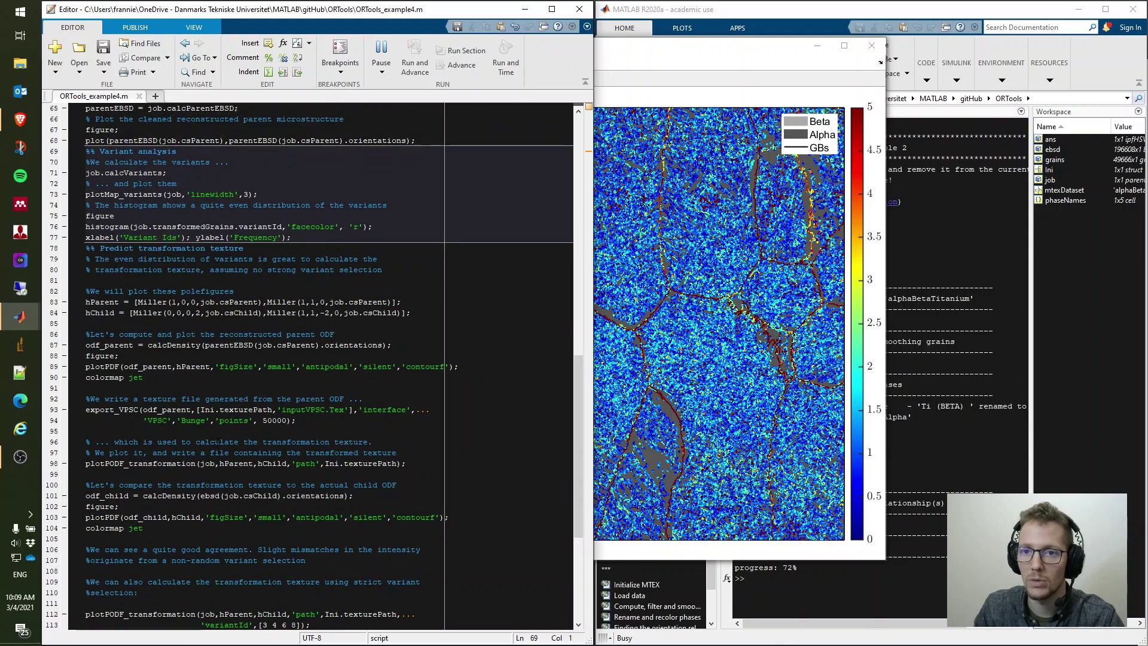
{"action": "scroll", "coordinate": [313, 368], "scroll_direction": "up", "scroll_amount": 1}
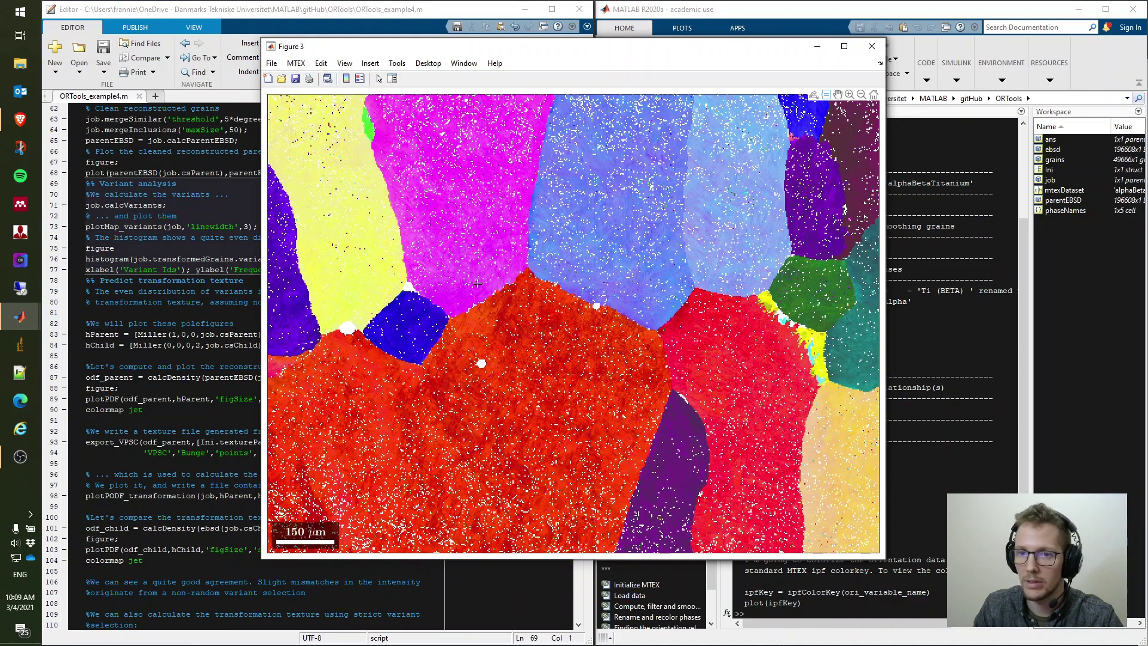
Step: Evaluate the variant calculation and plotMap_variants(job,'linewidth',3) lines to map variant Ids 1–12
{"action": "left_click", "coordinate": [175, 216]}
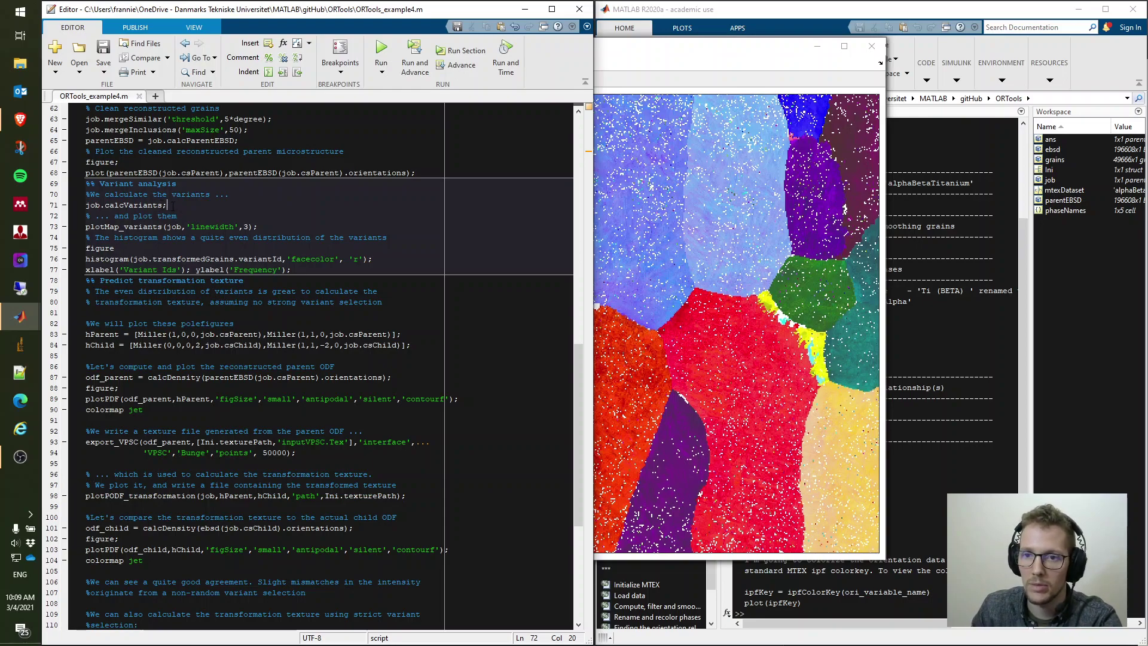
{"action": "left_click_drag", "start_coordinate": [168, 205], "coordinate": [76, 209]}
{"action": "key", "text": "F9"}
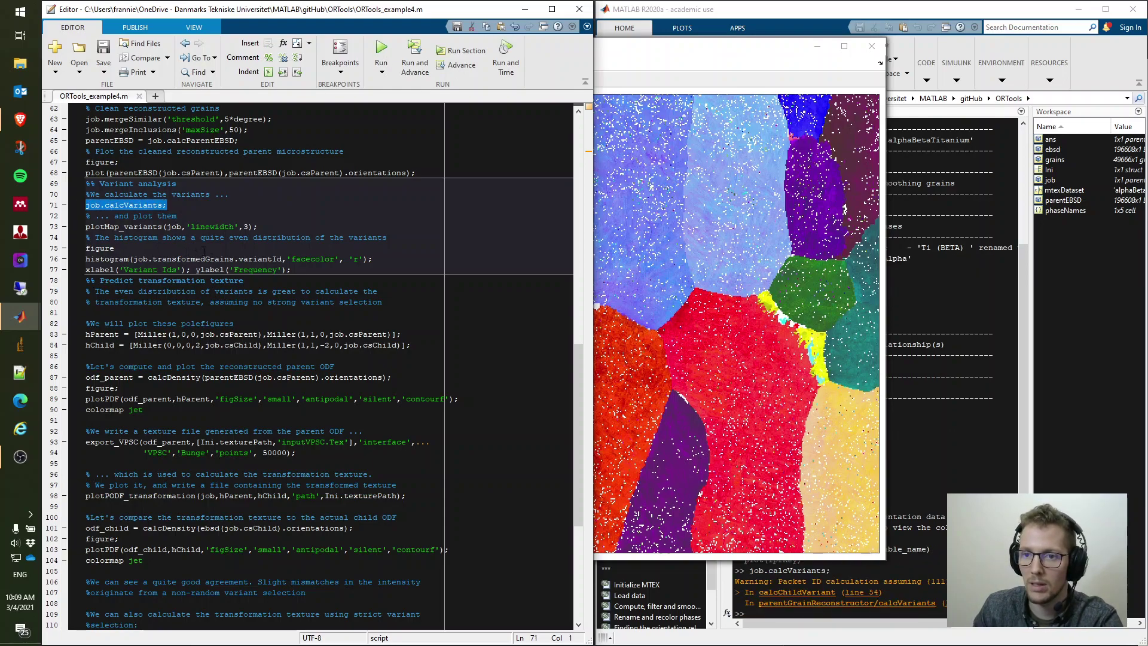
{"action": "left_click_drag", "start_coordinate": [283, 227], "coordinate": [76, 229]}
{"action": "key", "text": "F9"}
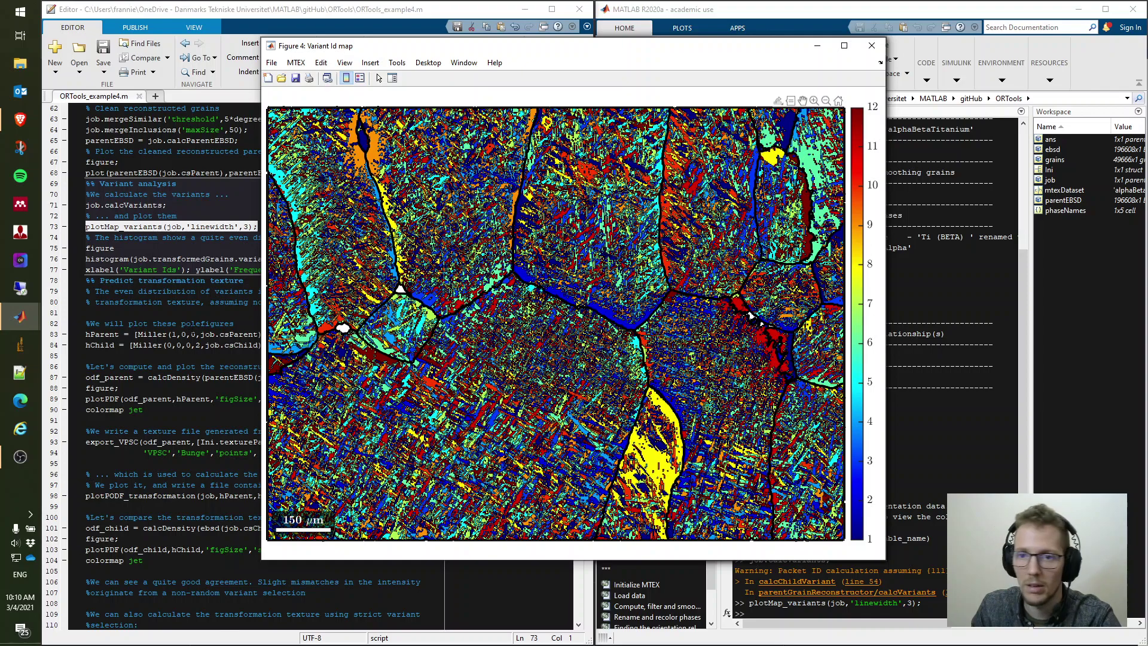
Step: Evaluate lines 75–77 to plot a red histogram of variant Id frequencies
{"action": "left_click", "coordinate": [127, 250]}
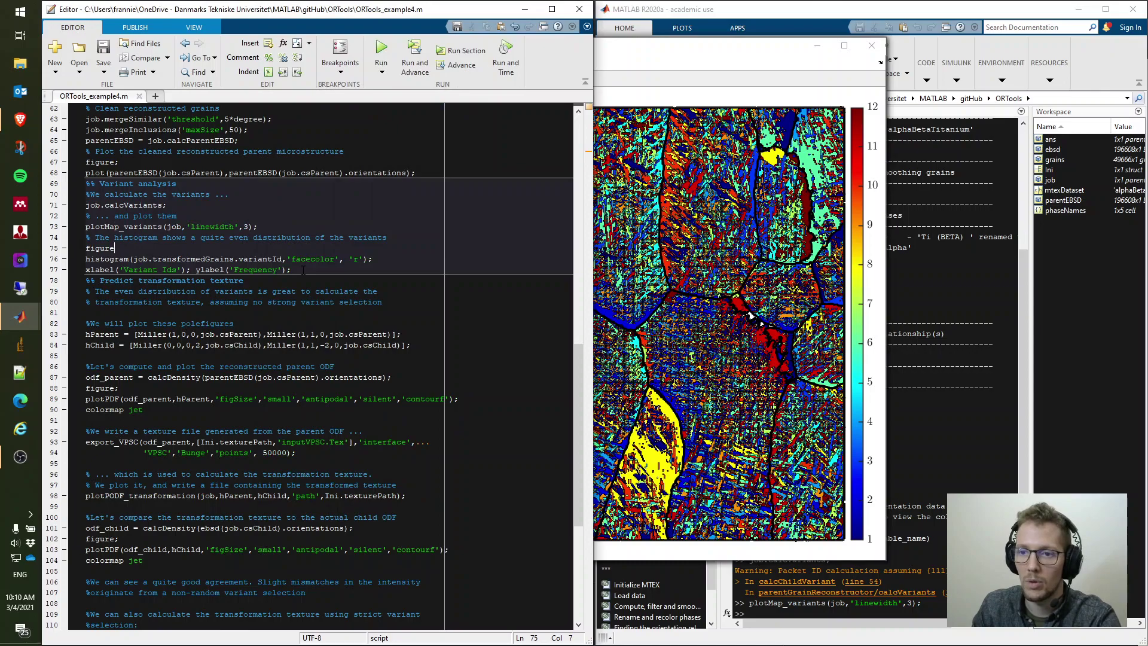
{"action": "left_click_drag", "start_coordinate": [303, 271], "coordinate": [74, 249]}
{"action": "key", "text": "F9"}
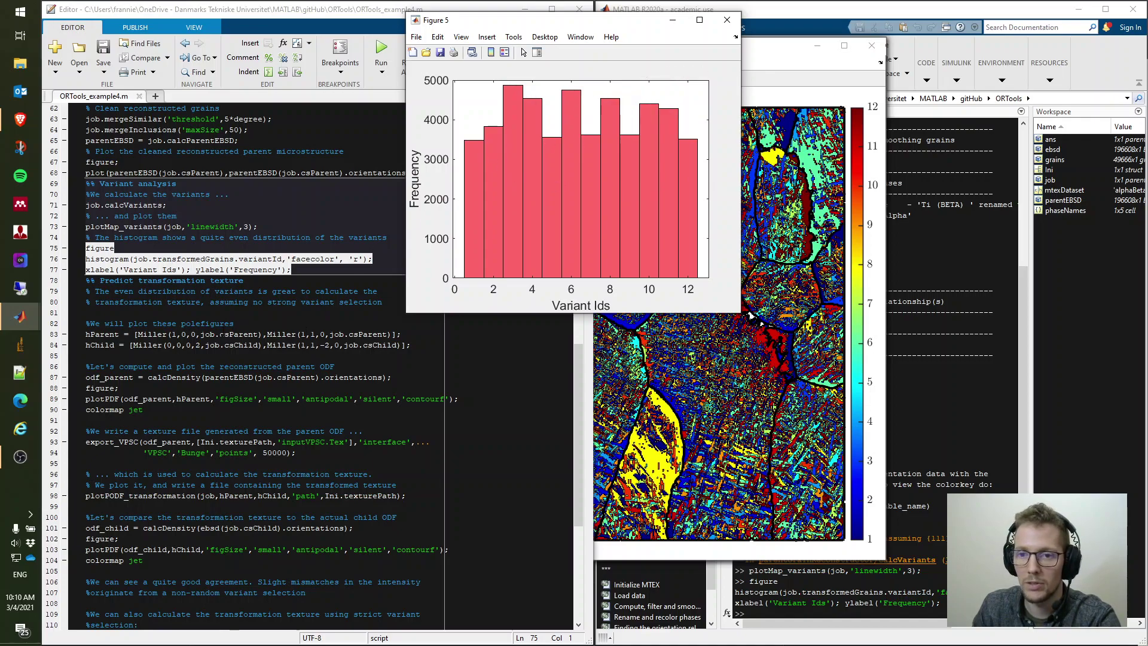
{"action": "left_click", "coordinate": [211, 302]}
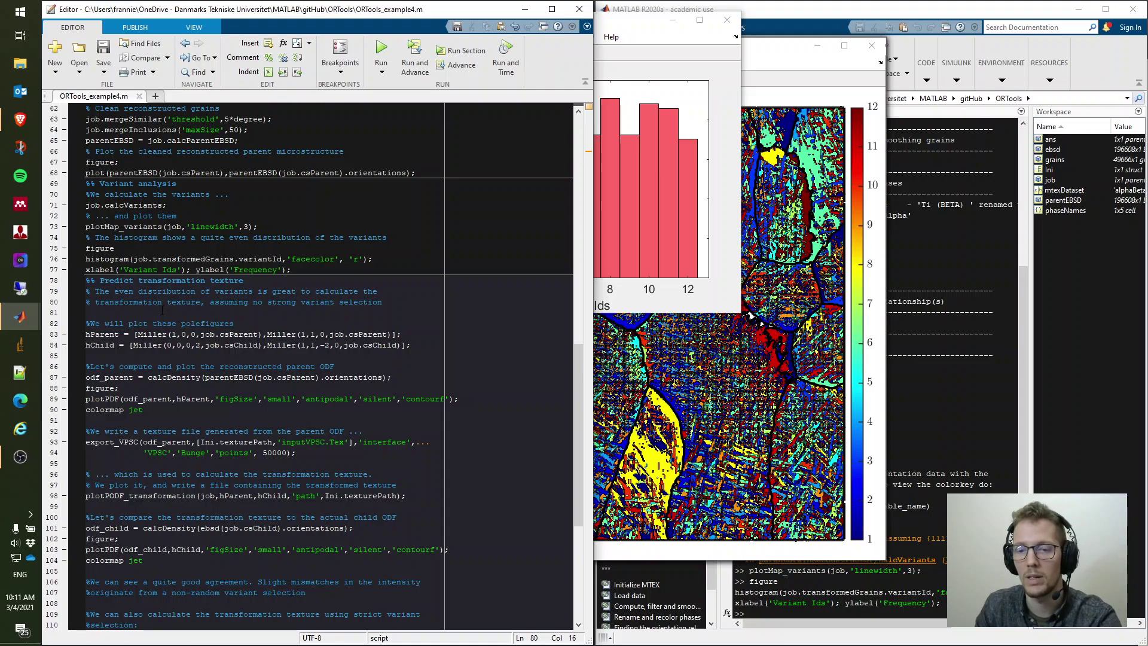
Step: Evaluate lines 83–84 to define the hParent and hChild Miller directions
{"action": "scroll", "coordinate": [153, 313], "scroll_direction": "down", "scroll_amount": 3}
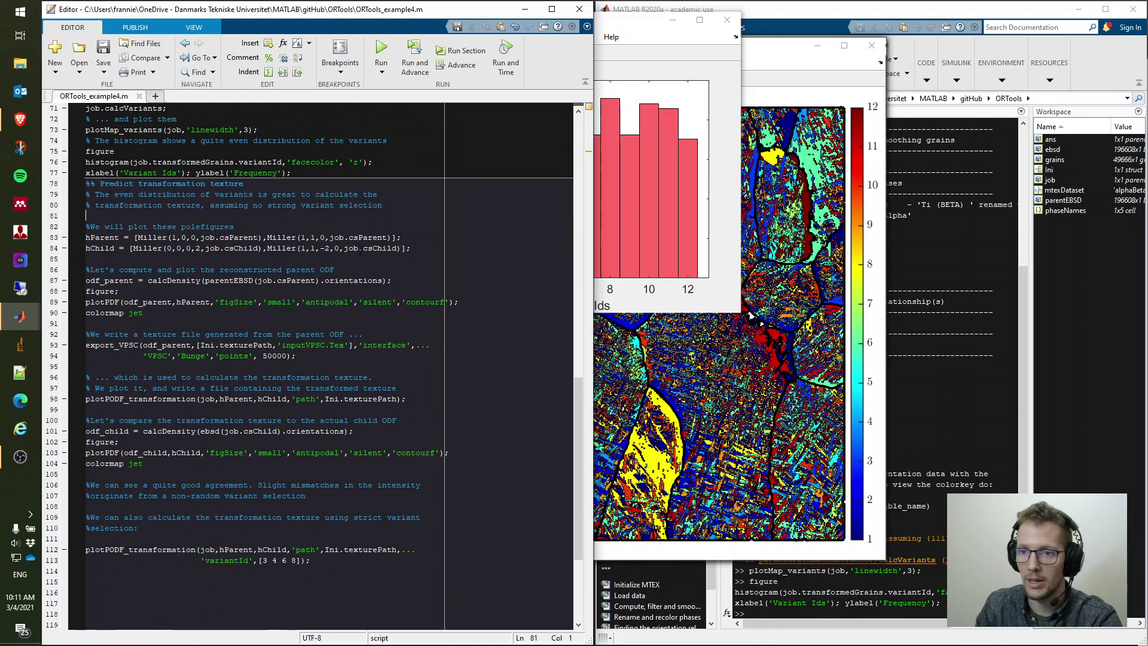
{"action": "left_click", "coordinate": [125, 226]}
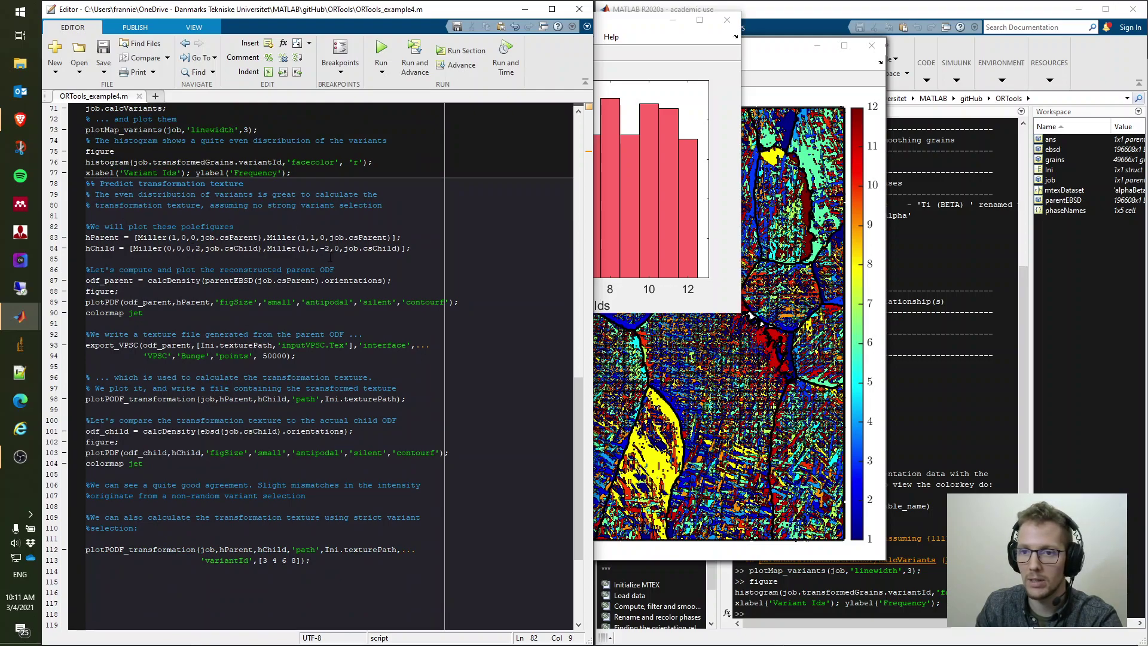
{"action": "left_click_drag", "start_coordinate": [417, 249], "coordinate": [86, 237]}
{"action": "key", "text": "F9"}
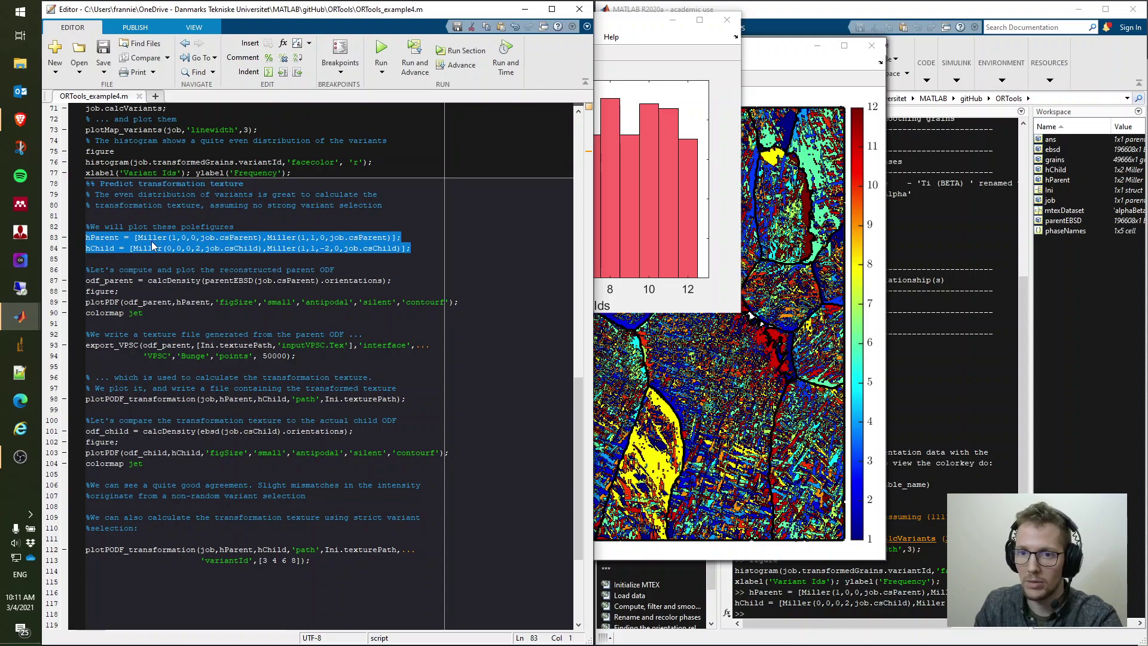
Step: Highlight the parent 1,1,0 and two child directions, and find where hChild and parentEBSD are used
{"action": "left_click", "coordinate": [105, 248]}
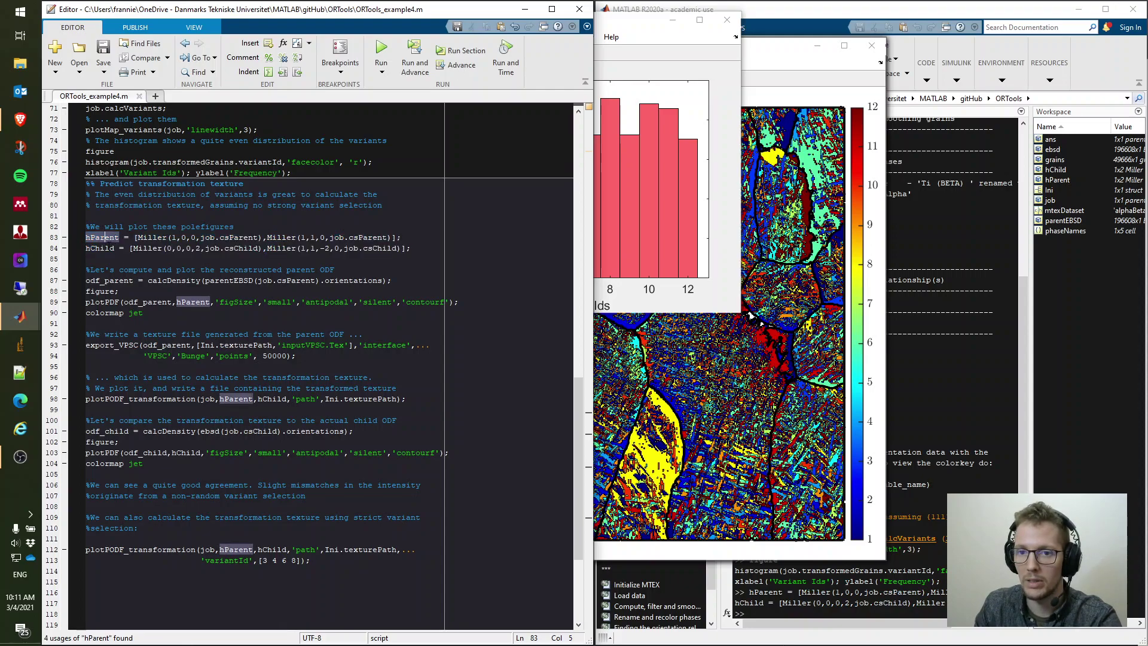
{"action": "left_click", "coordinate": [104, 237]}
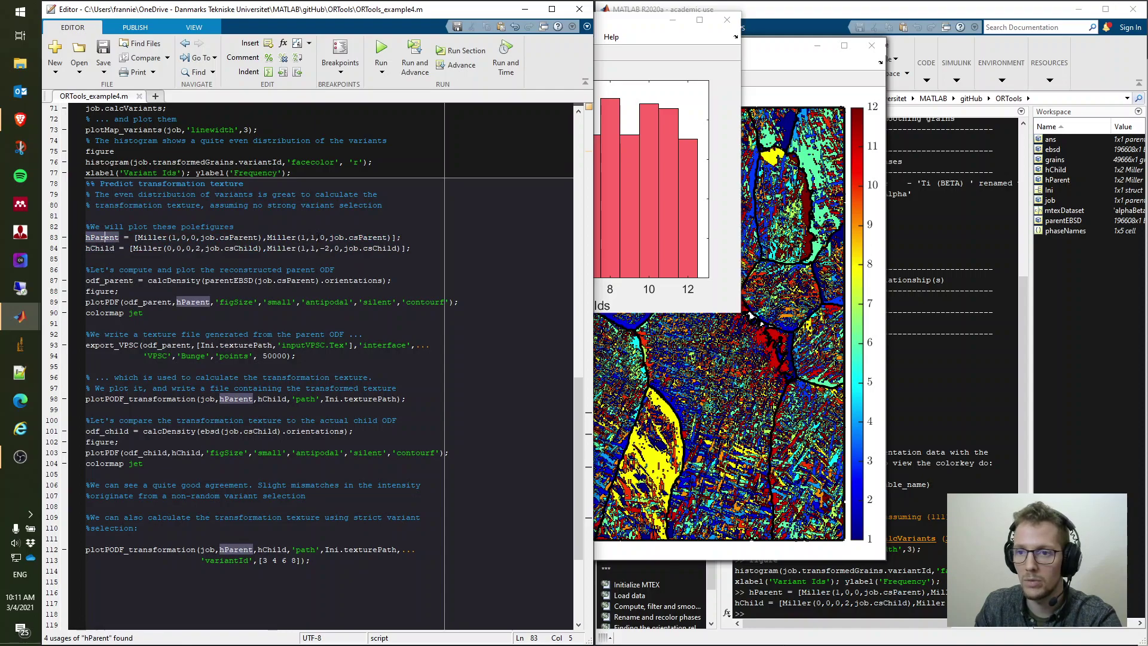
{"action": "left_click_drag", "start_coordinate": [325, 238], "coordinate": [300, 237]}
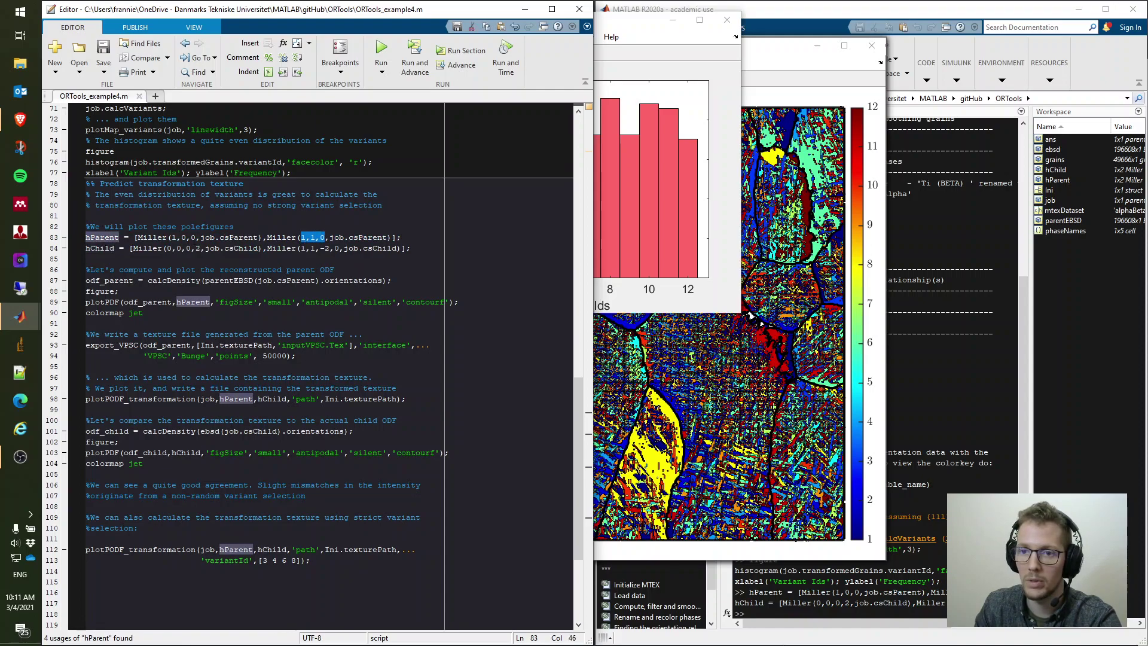
{"action": "left_click", "coordinate": [192, 248]}
{"action": "key", "text": "shift+Left"}
{"action": "key", "text": "shift+Left"}
{"action": "key", "text": "shift+Left"}
{"action": "key", "text": "shift+Left"}
{"action": "key", "text": "shift+Left"}
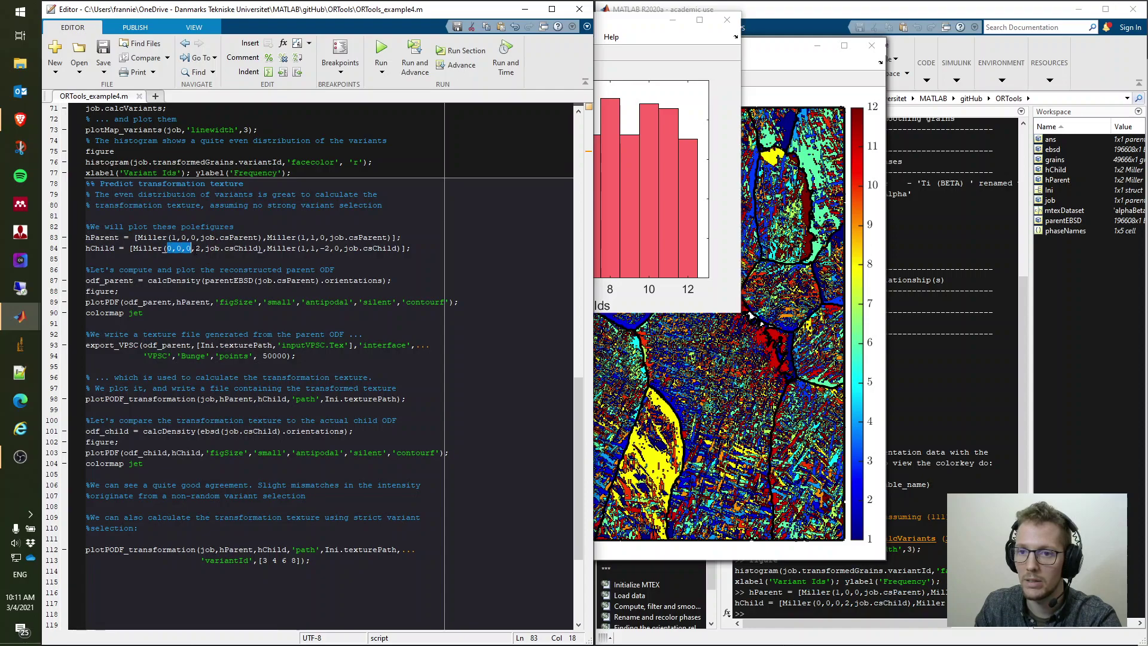
{"action": "left_click_drag", "start_coordinate": [306, 247], "coordinate": [326, 247]}
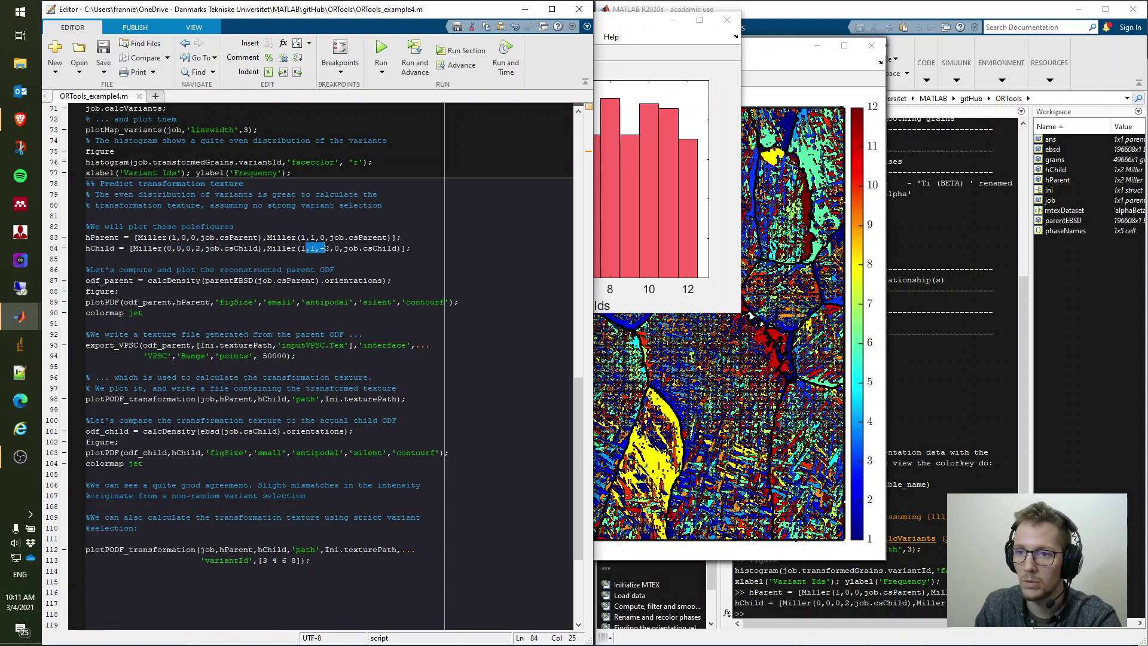
{"action": "left_click", "coordinate": [117, 256]}
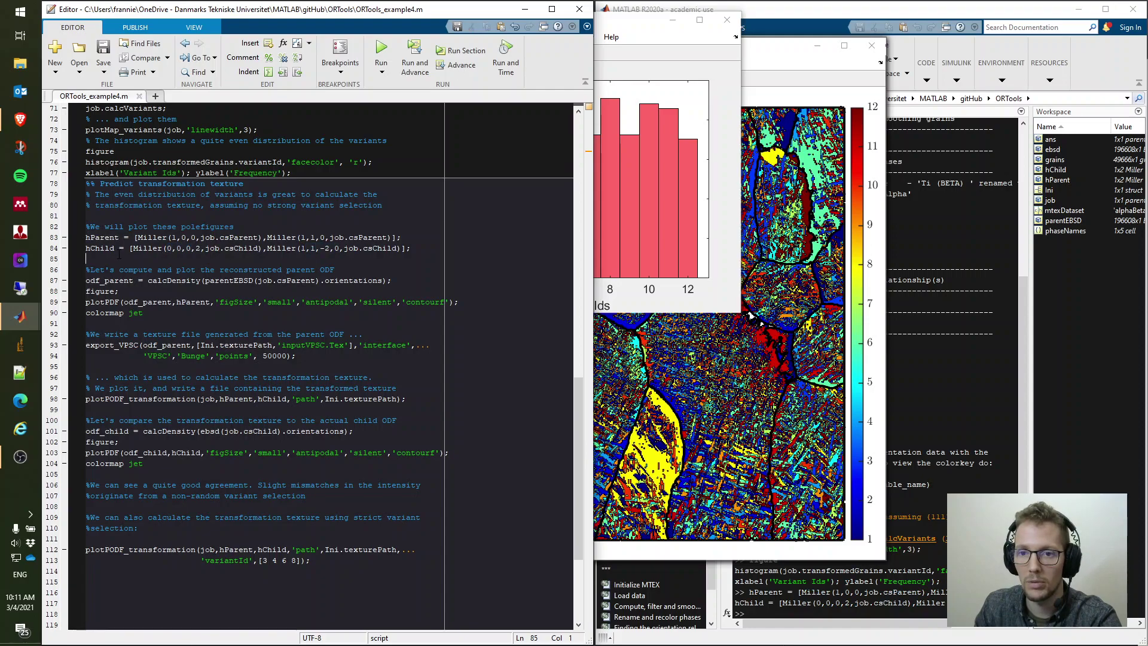
{"action": "left_click", "coordinate": [100, 248]}
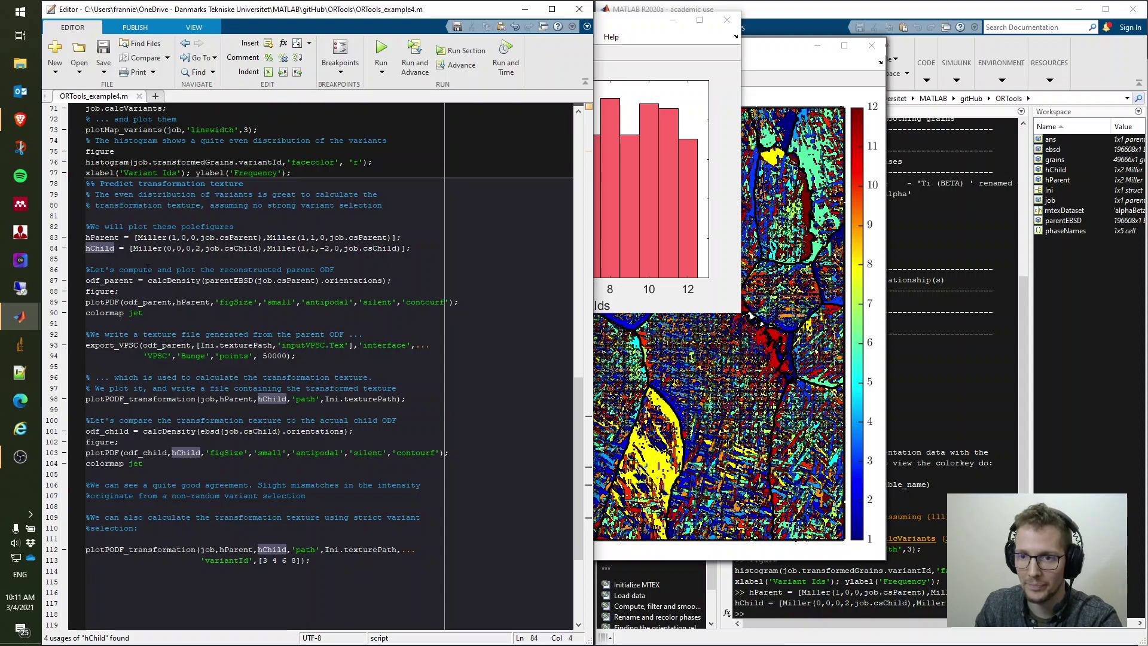
{"action": "scroll", "coordinate": [147, 268], "scroll_direction": "down", "scroll_amount": 1}
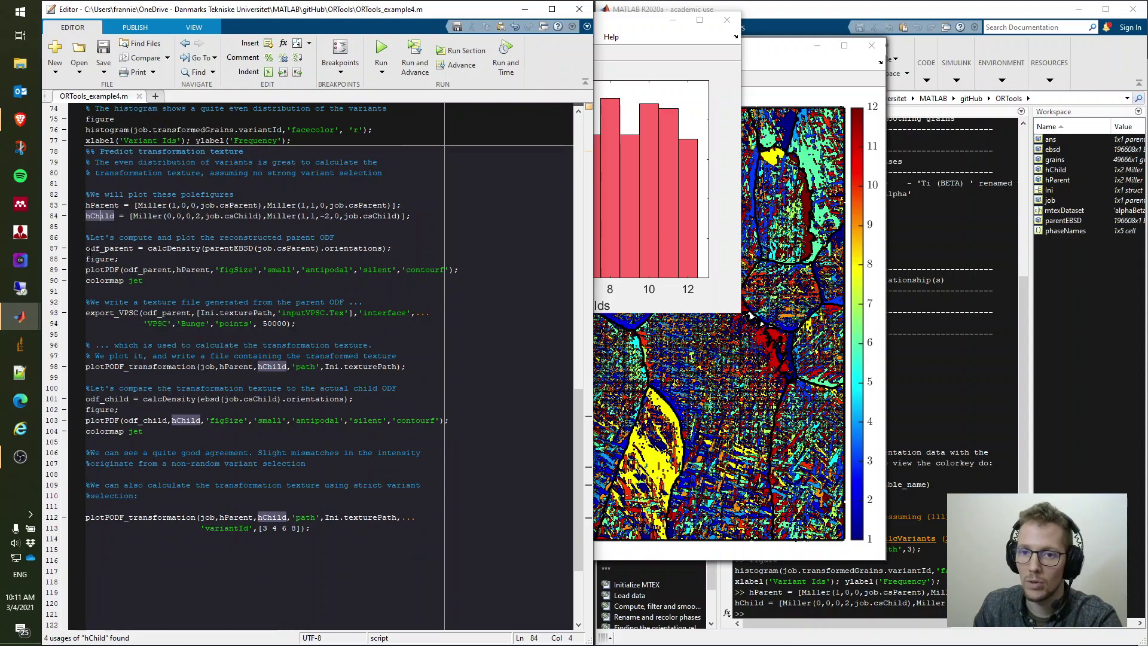
{"action": "left_click", "coordinate": [229, 248]}
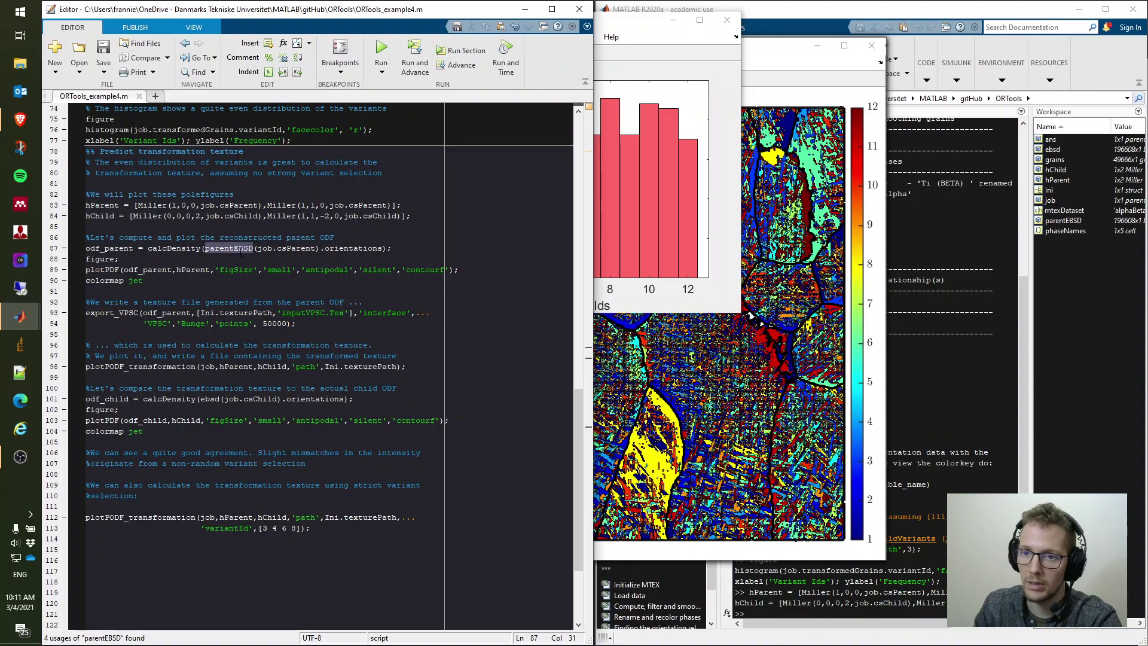
Step: Compute odf_parent with calcDensity and plot its (100) and (110) pole figures
{"action": "left_click_drag", "start_coordinate": [86, 248], "coordinate": [392, 248]}
{"action": "key", "text": "F9"}
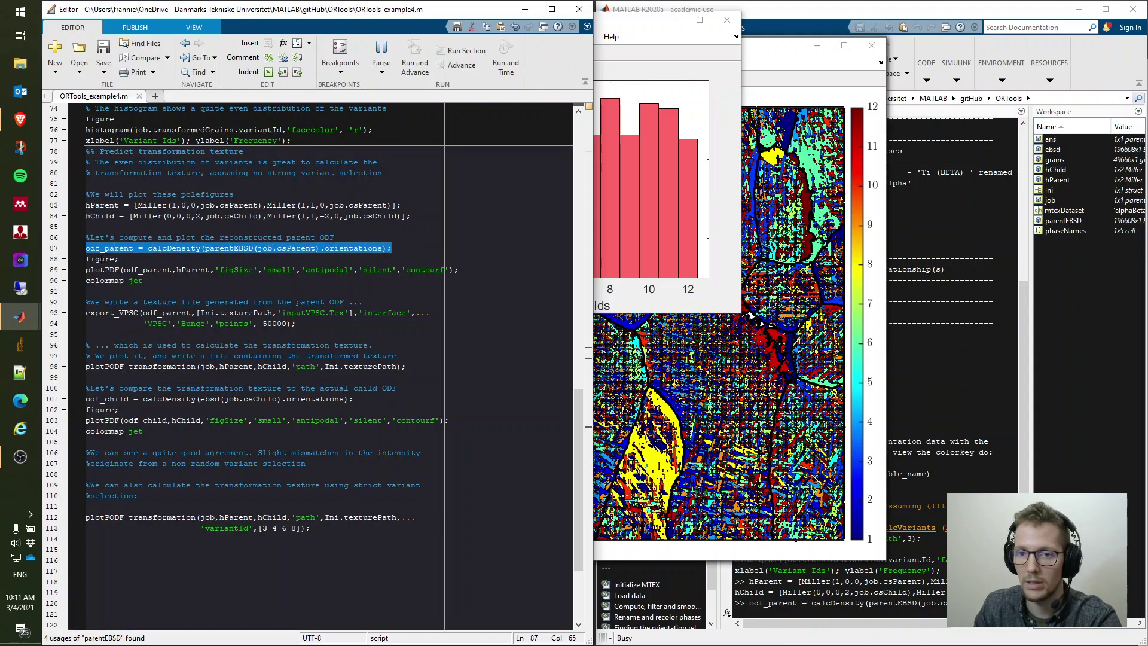
{"action": "left_click_drag", "start_coordinate": [86, 259], "coordinate": [144, 281]}
{"action": "key", "text": "F9"}
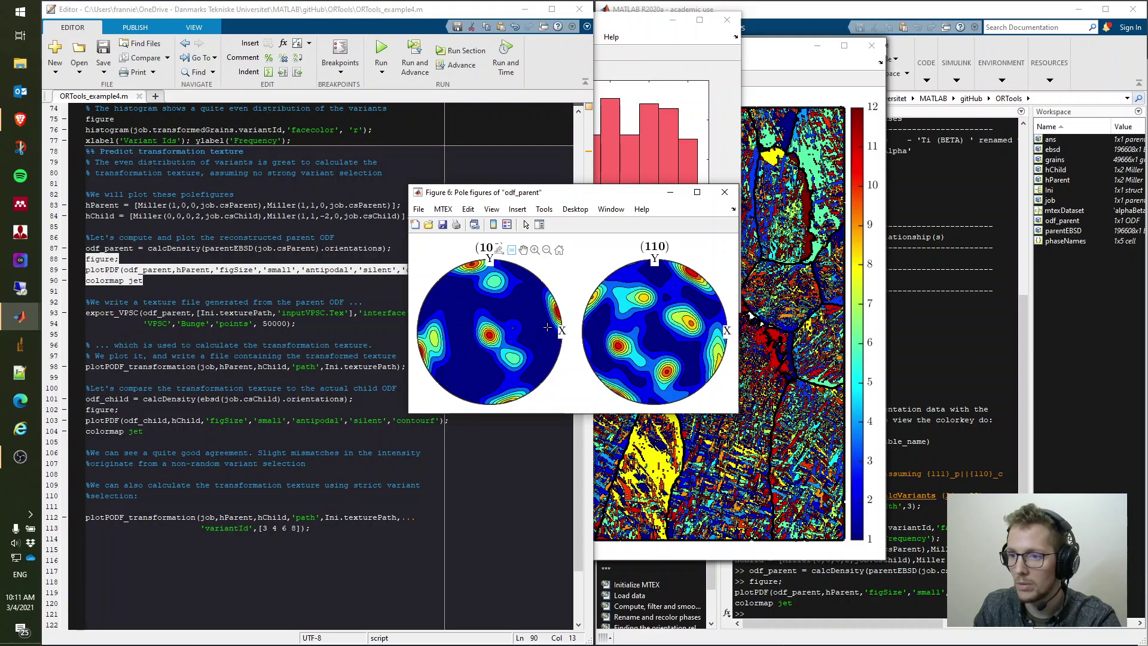
Step: Briefly view the reconstructed parent grain map, then move the pole figure window right
{"action": "mouse_move", "coordinate": [9, 328]}
{"action": "left_click", "coordinate": [98, 374]}
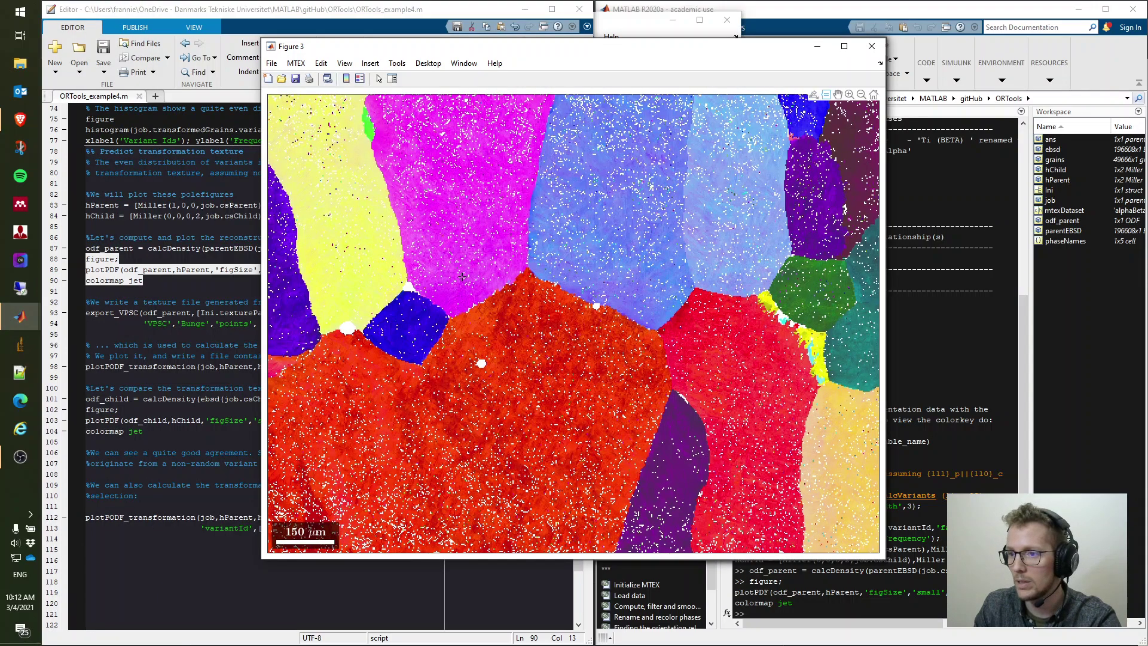
{"action": "left_click", "coordinate": [817, 46]}
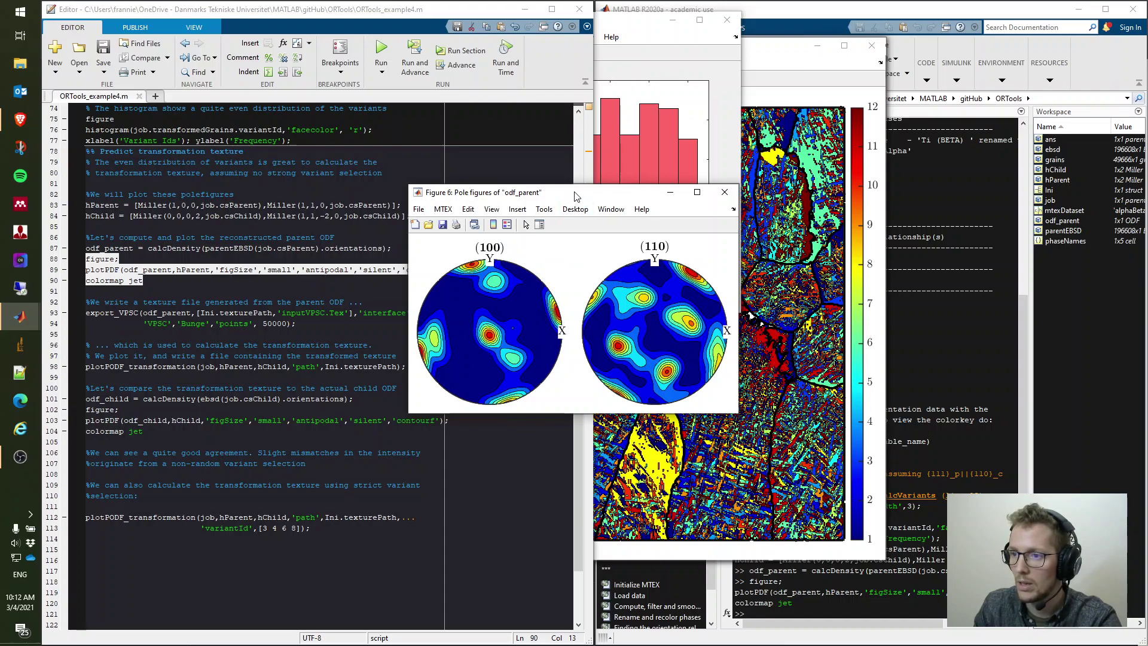
{"action": "left_click_drag", "start_coordinate": [573, 192], "coordinate": [789, 176]}
Step: Run export_VPSC on lines 93–94, writing odf_parent to inputVPSC.Tex with 50000 points in Bunge format
{"action": "left_click", "coordinate": [145, 302]}
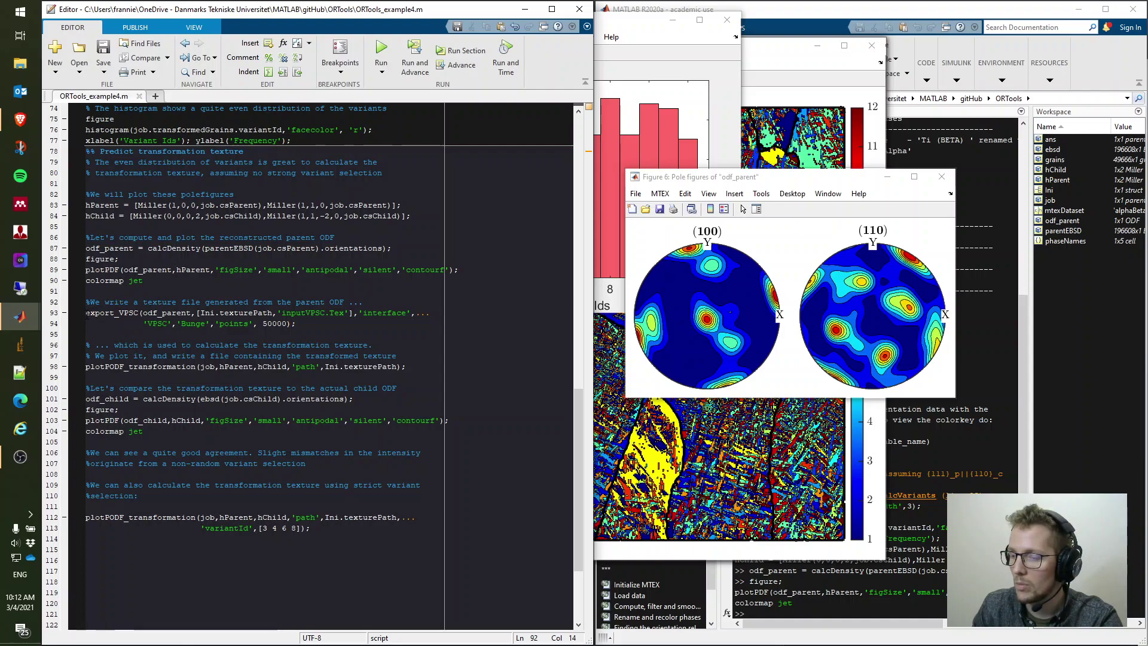
{"action": "left_click", "coordinate": [163, 313]}
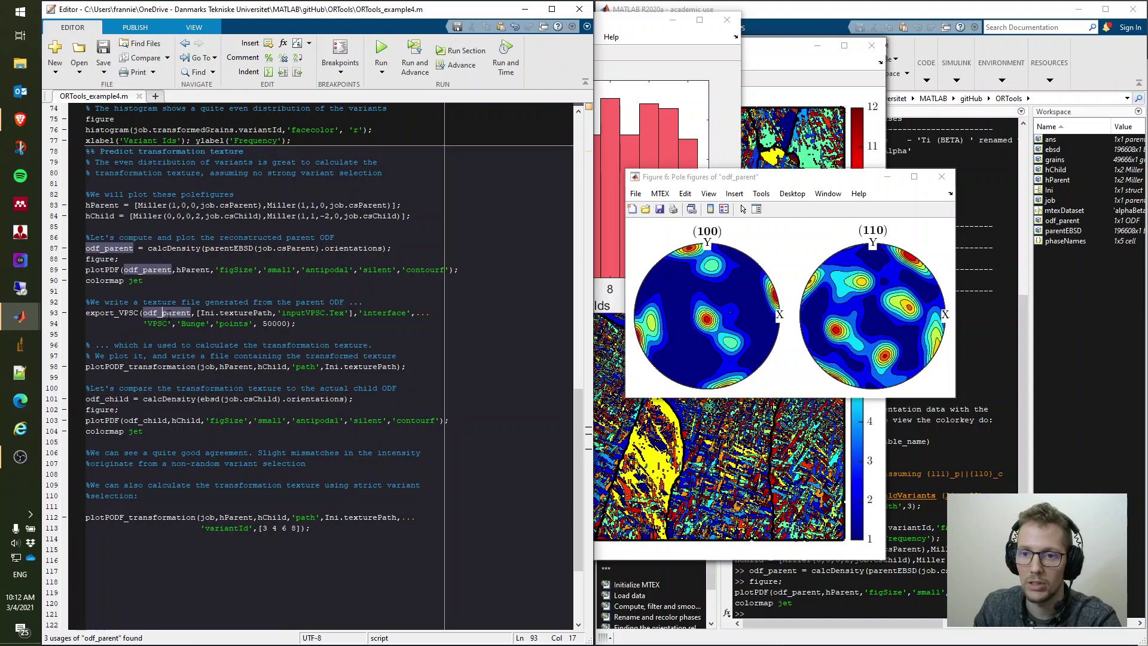
{"action": "left_click_drag", "start_coordinate": [263, 323], "coordinate": [87, 313]}
{"action": "key", "text": "F9"}
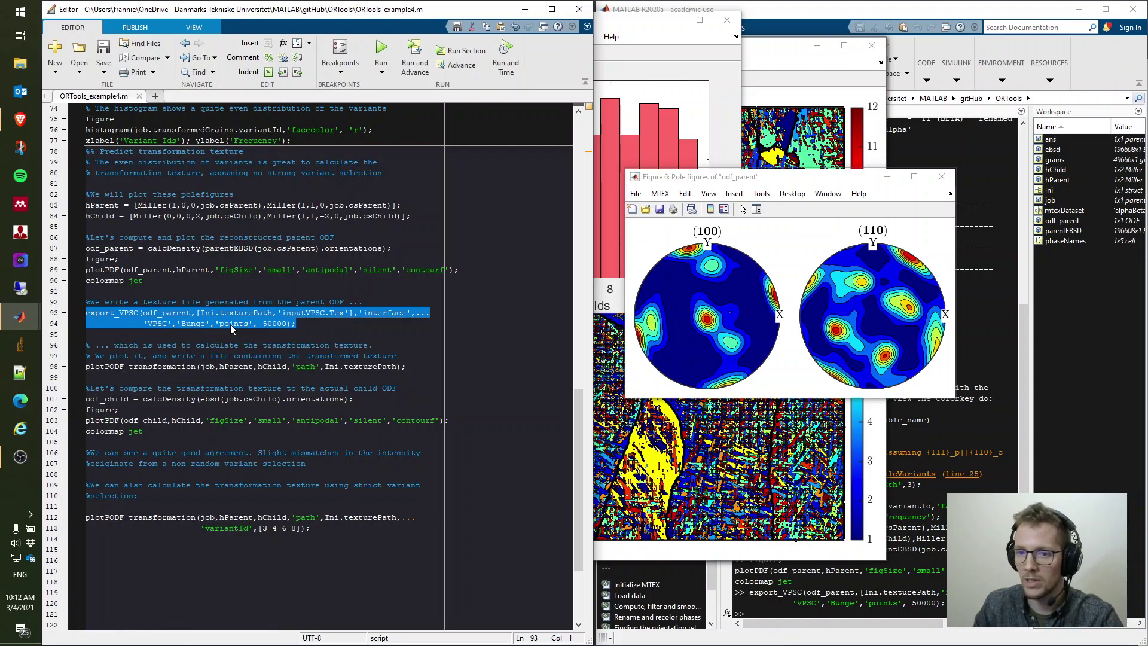
{"action": "left_click", "coordinate": [168, 335]}
Step: Run line 98, plotPODF_transformation(job,hParent,hChild,'path',Ini.texturePath), to plot predicted child ODF sections
{"action": "scroll", "coordinate": [167, 339], "scroll_direction": "down", "scroll_amount": 1}
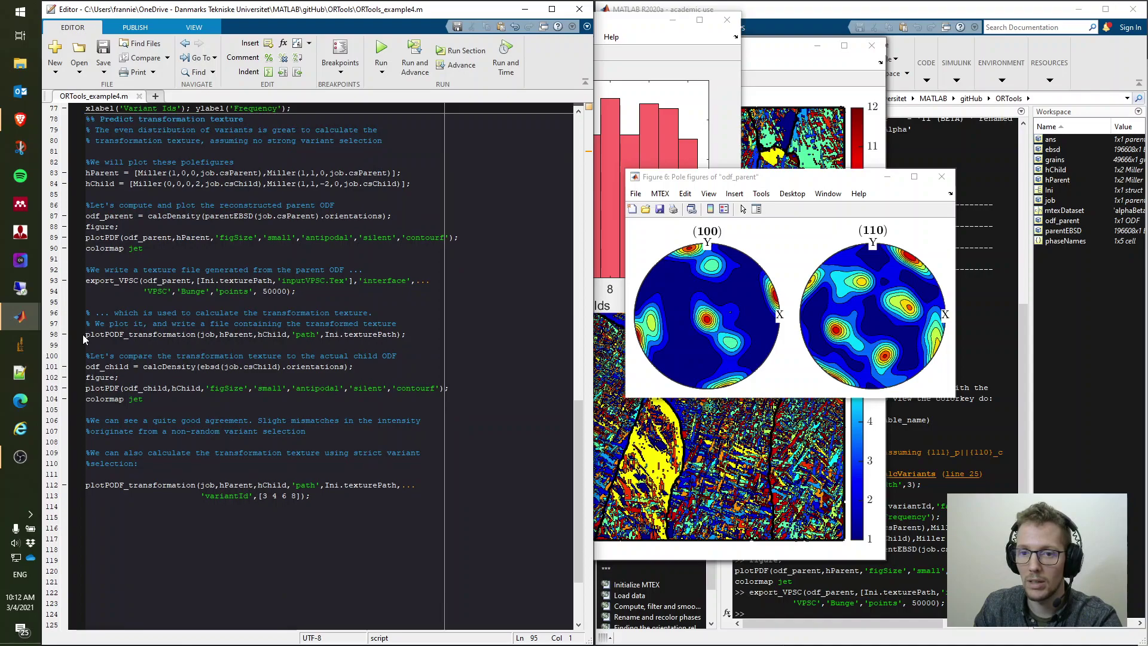
{"action": "left_click_drag", "start_coordinate": [86, 335], "coordinate": [196, 335]}
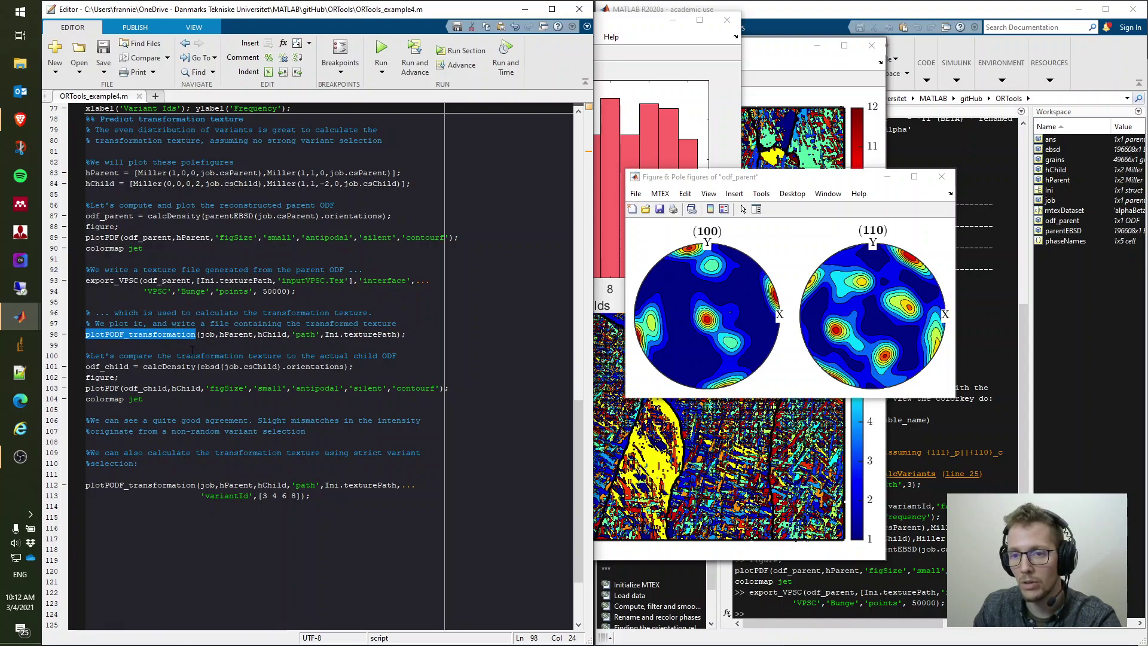
{"action": "left_click", "coordinate": [249, 323]}
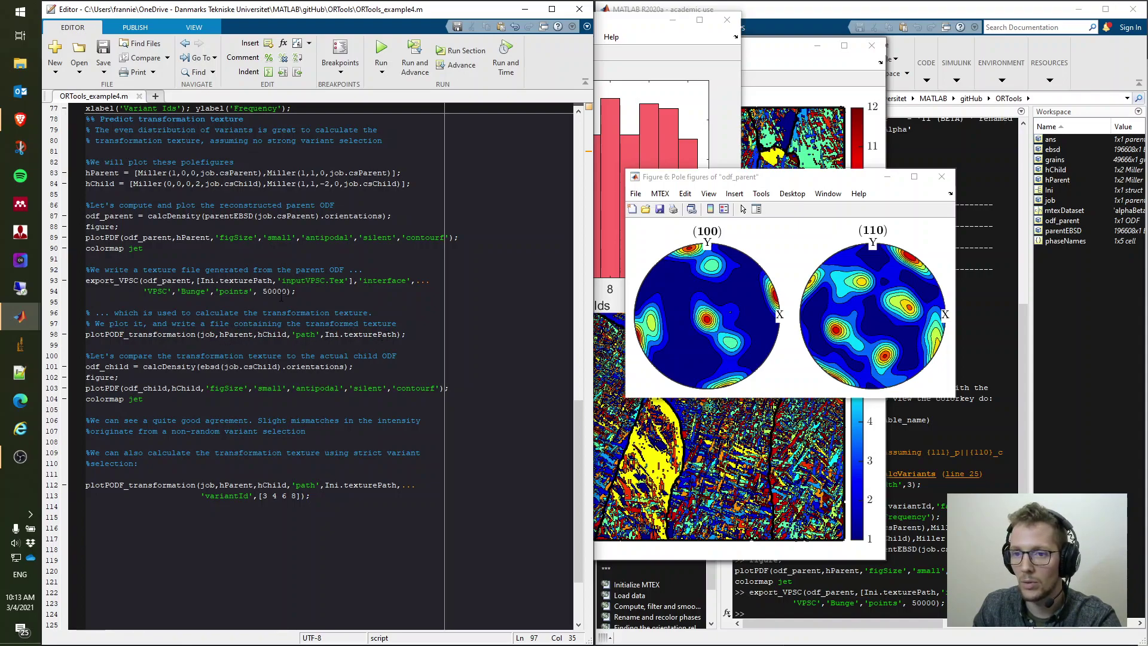
{"action": "left_click_drag", "start_coordinate": [288, 291], "coordinate": [262, 291]}
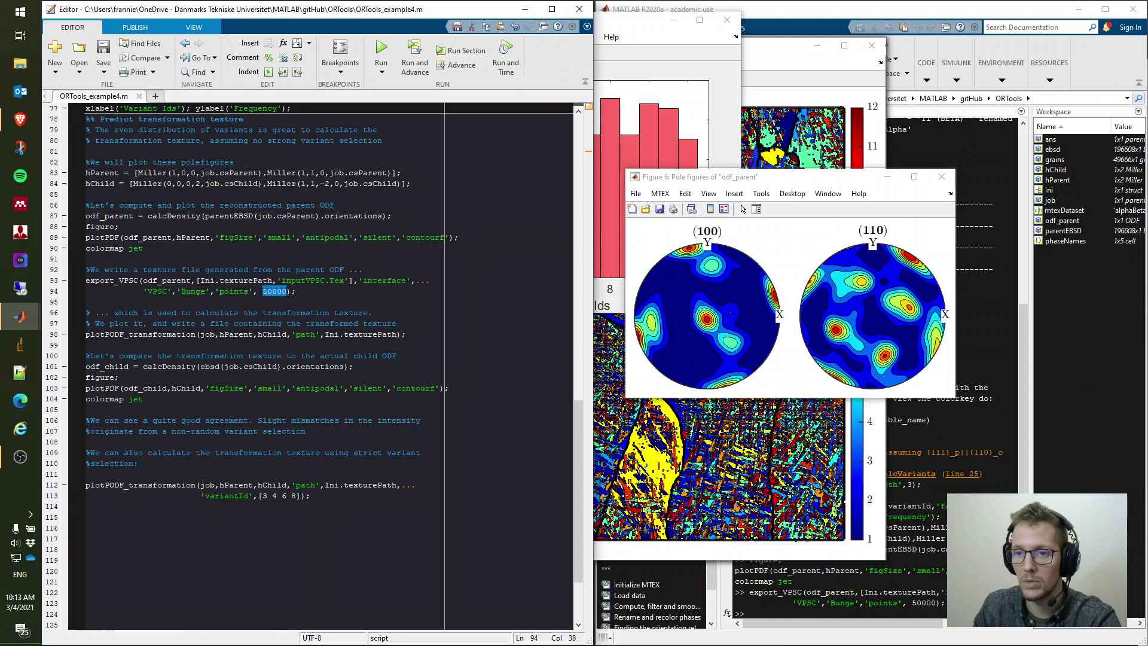
{"action": "left_click_drag", "start_coordinate": [216, 334], "coordinate": [201, 335]}
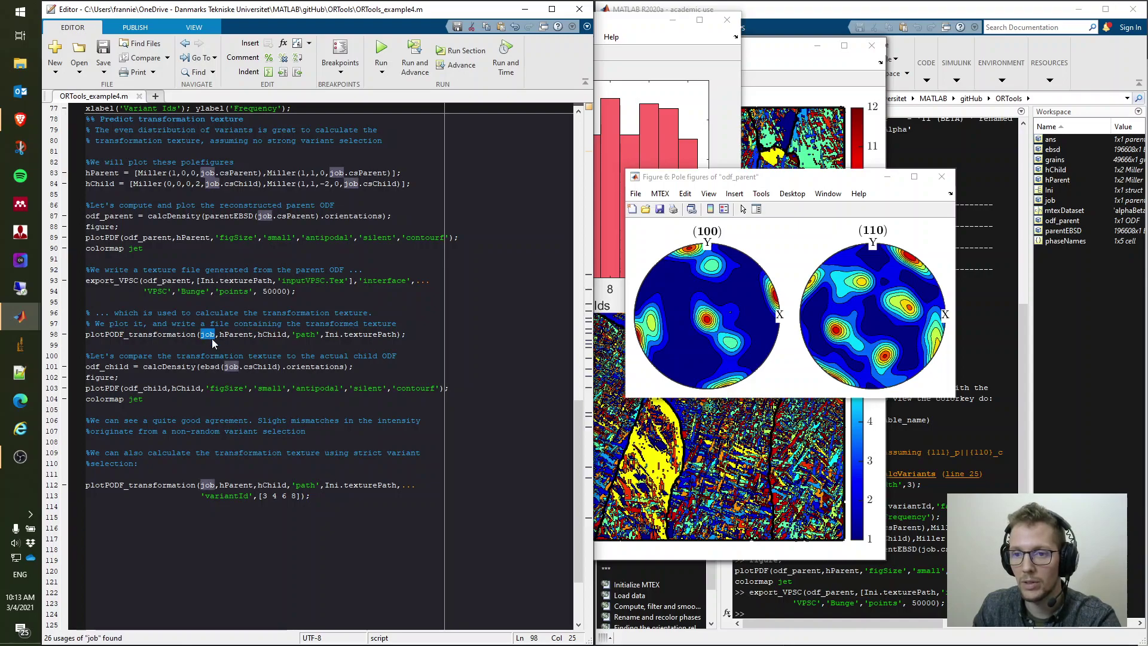
{"action": "left_click", "coordinate": [277, 312]}
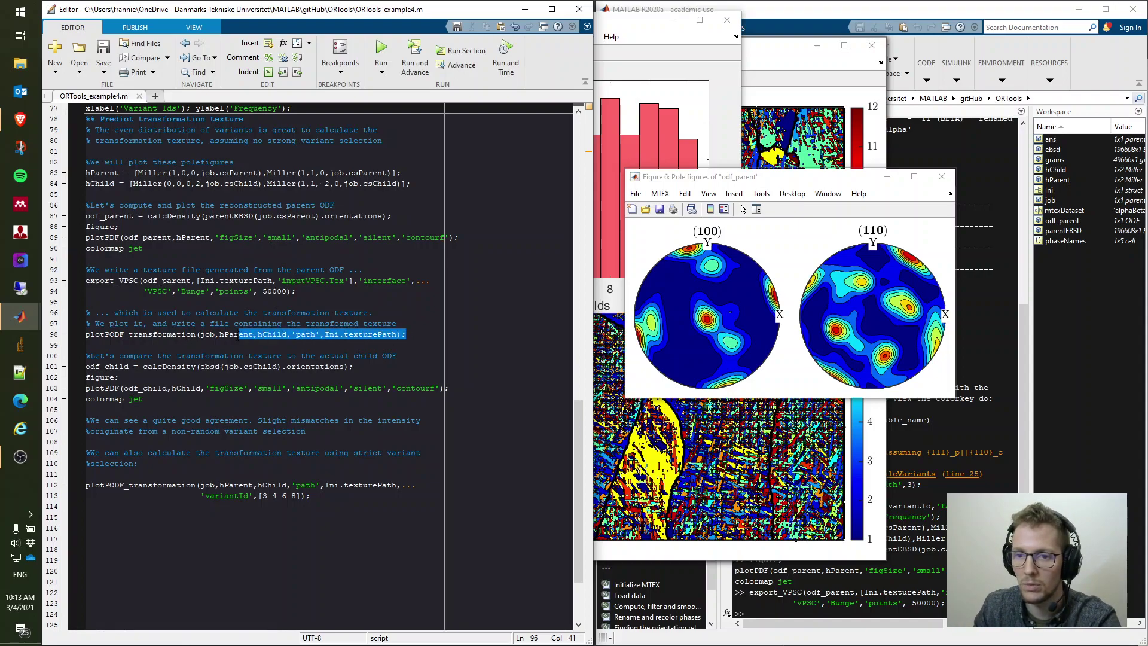
{"action": "left_click_drag", "start_coordinate": [239, 334], "coordinate": [85, 334]}
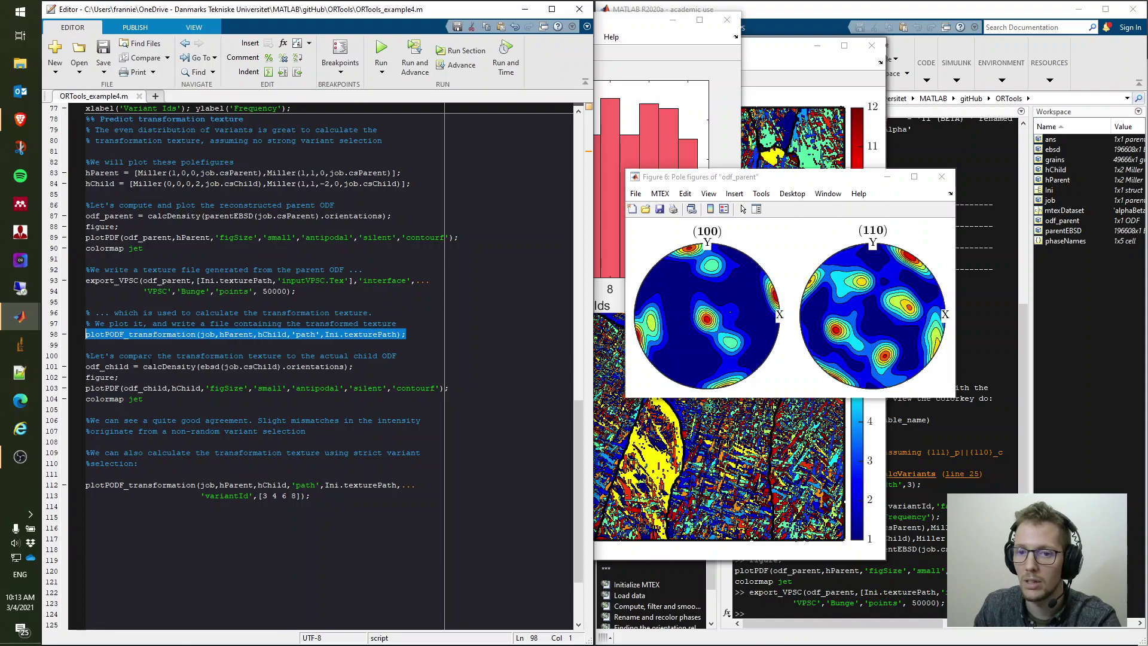
{"action": "key", "text": "F9"}
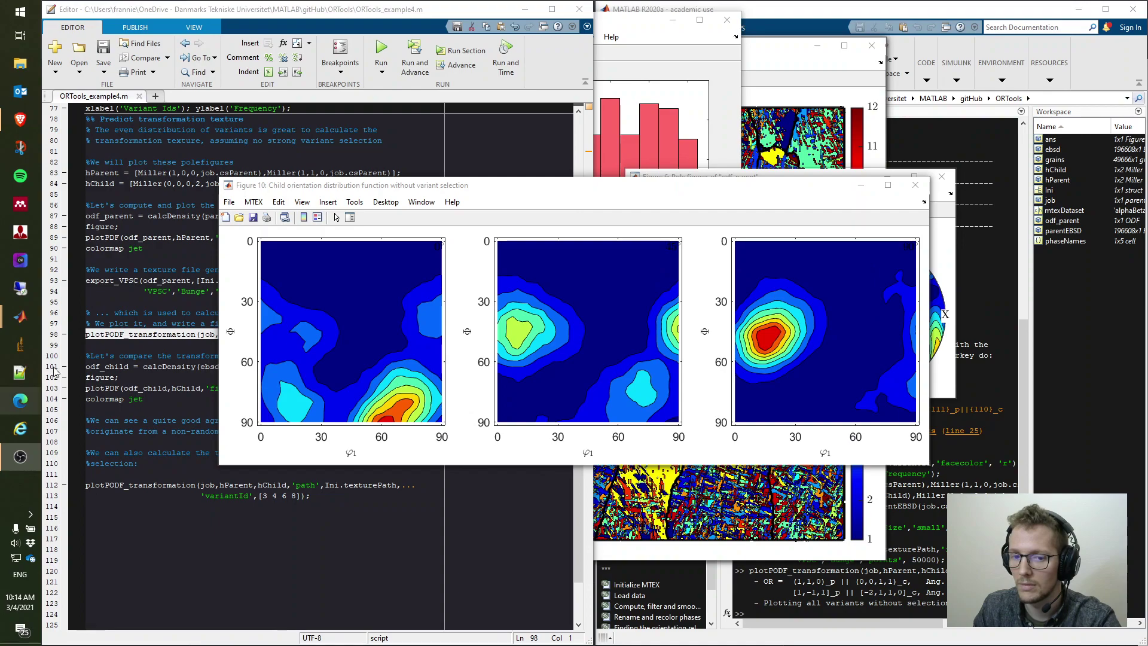
Step: Close Figure 10 and the odf_parent pole figures, and reposition the parent pole figures and ODF
{"action": "key", "text": "alt+F4"}
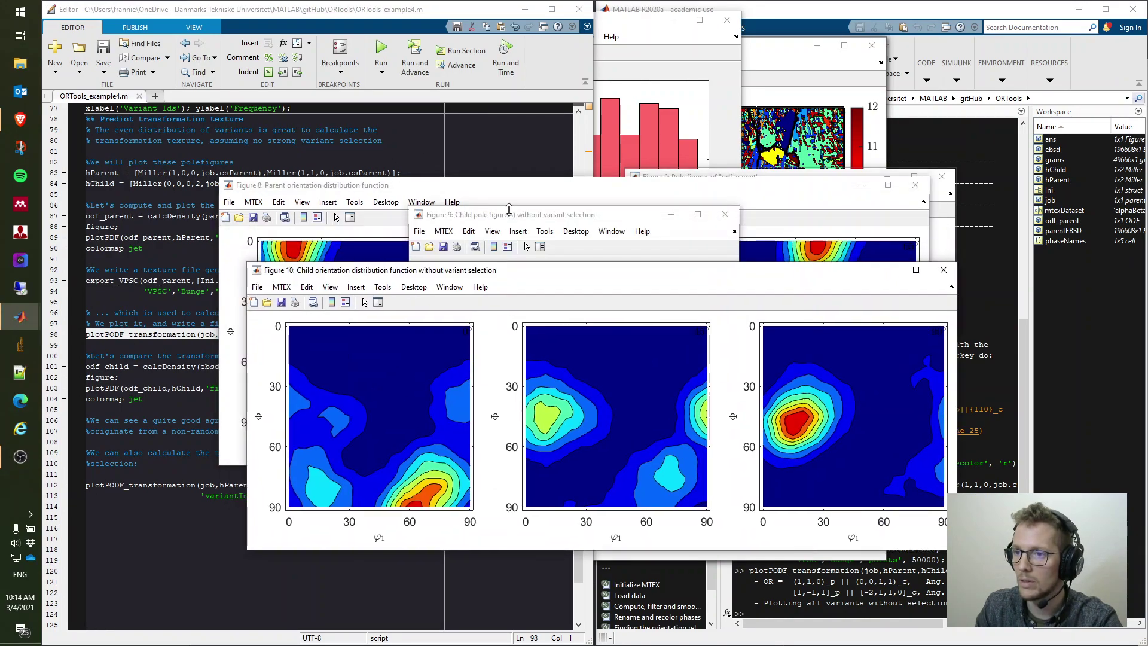
{"action": "left_click_drag", "start_coordinate": [502, 263], "coordinate": [504, 283]}
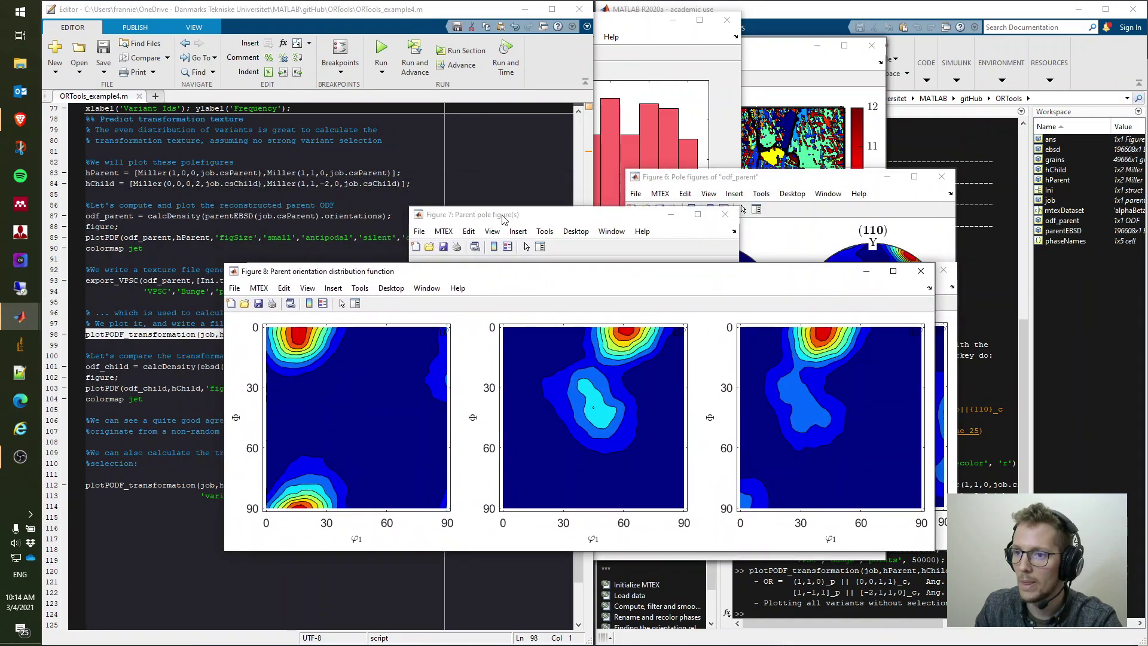
{"action": "left_click_drag", "start_coordinate": [507, 216], "coordinate": [385, 220]}
{"action": "left_click_drag", "start_coordinate": [712, 181], "coordinate": [731, 107]}
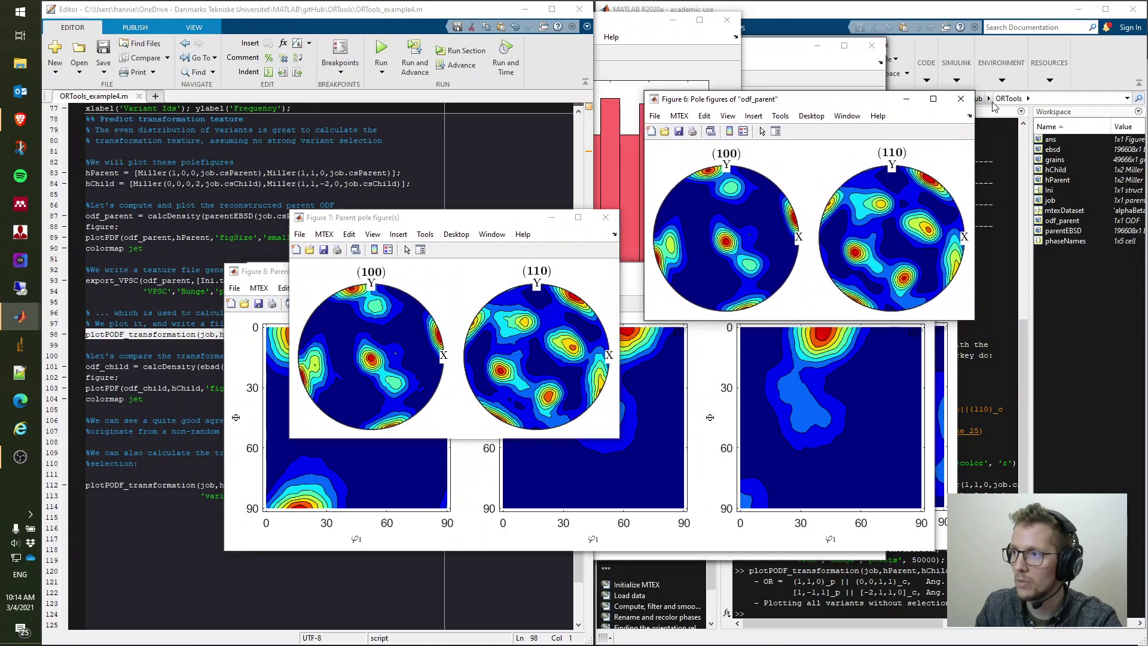
{"action": "left_click", "coordinate": [961, 102]}
{"action": "left_click_drag", "start_coordinate": [416, 219], "coordinate": [313, 49]}
{"action": "left_click_drag", "start_coordinate": [551, 280], "coordinate": [762, 31]}
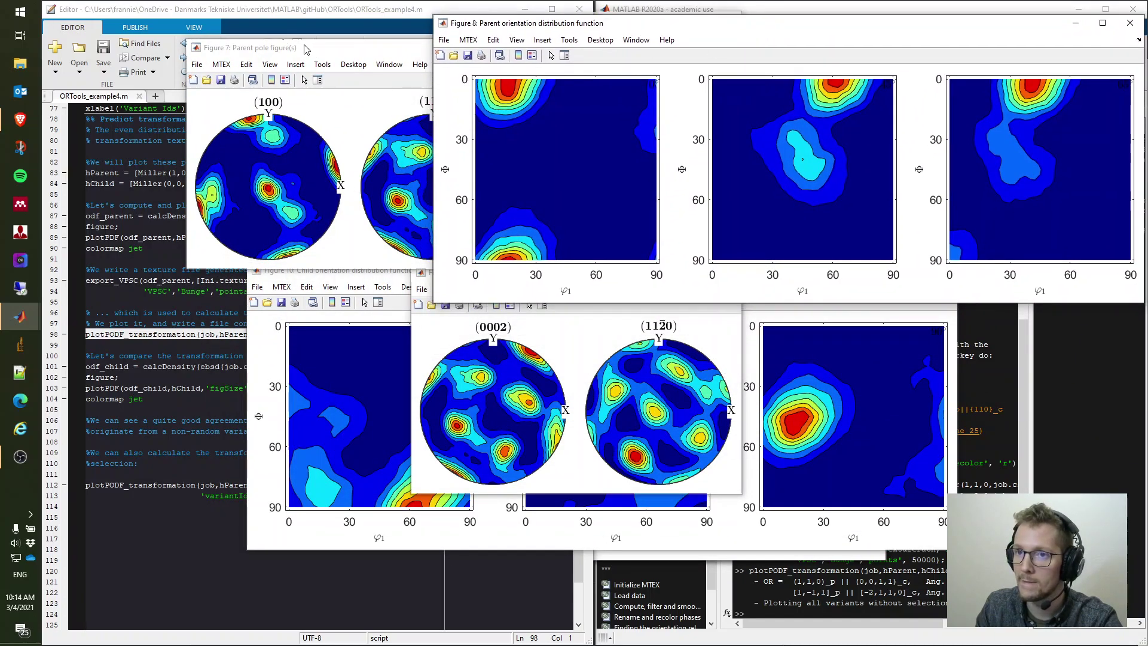
{"action": "left_click_drag", "start_coordinate": [308, 48], "coordinate": [203, 21]}
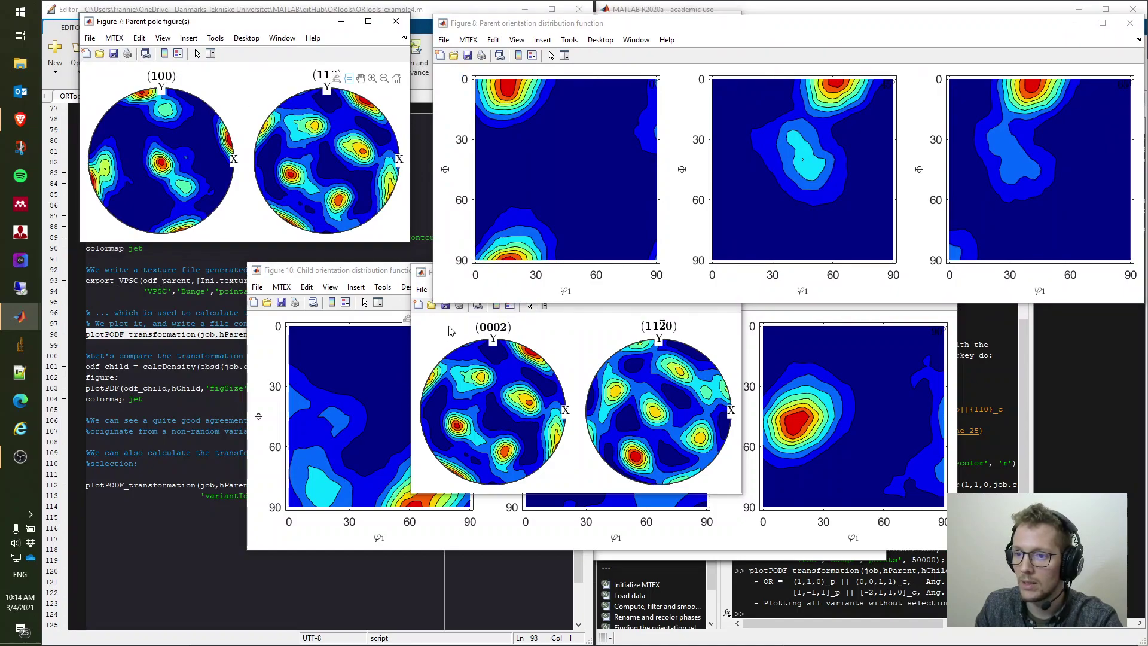
Step: Place the child pole figures and child ODF beneath the parent plots, then return to the editor
{"action": "left_click", "coordinate": [551, 277]}
{"action": "left_click_drag", "start_coordinate": [550, 277], "coordinate": [209, 256]}
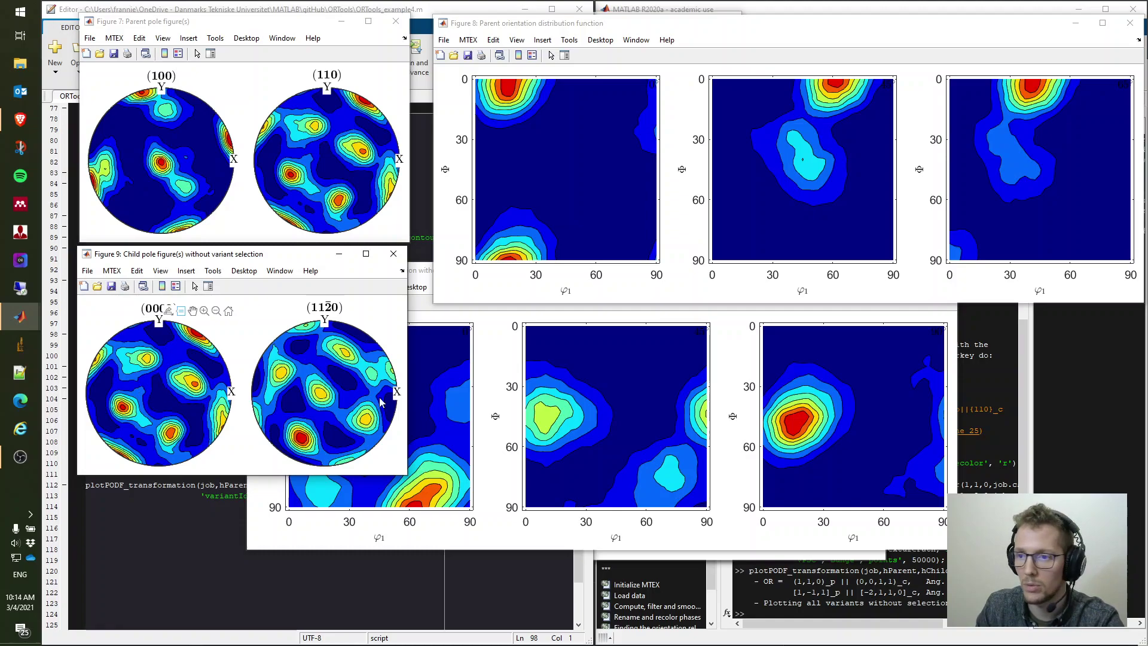
{"action": "left_click", "coordinate": [481, 348]}
{"action": "left_click_drag", "start_coordinate": [423, 270], "coordinate": [602, 315]}
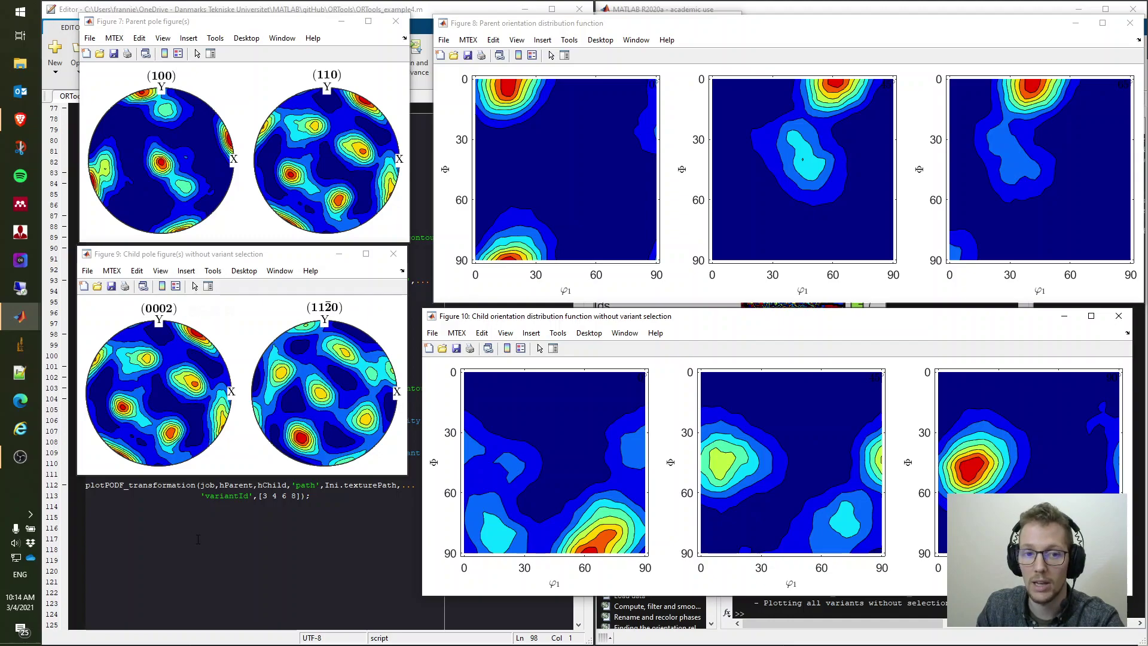
{"action": "left_click", "coordinate": [209, 565]}
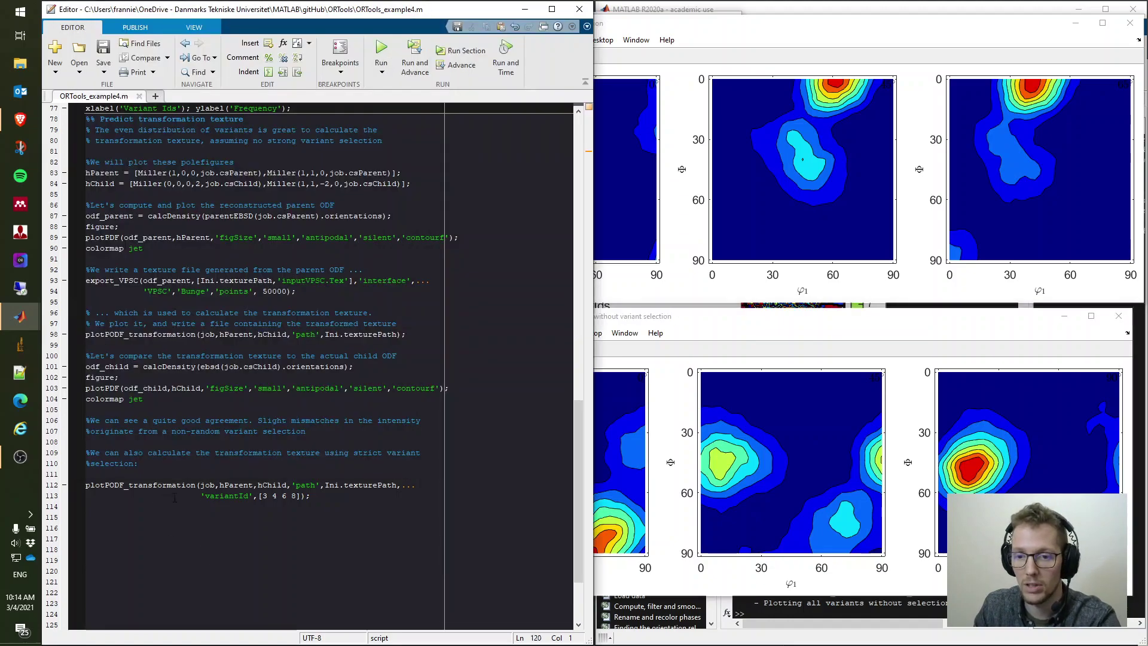
Step: Evaluate lines 101–104 to compute odf_child and plot its (0002) and (11-20) pole figures below
{"action": "left_click", "coordinate": [119, 366]}
{"action": "left_click", "coordinate": [215, 366]}
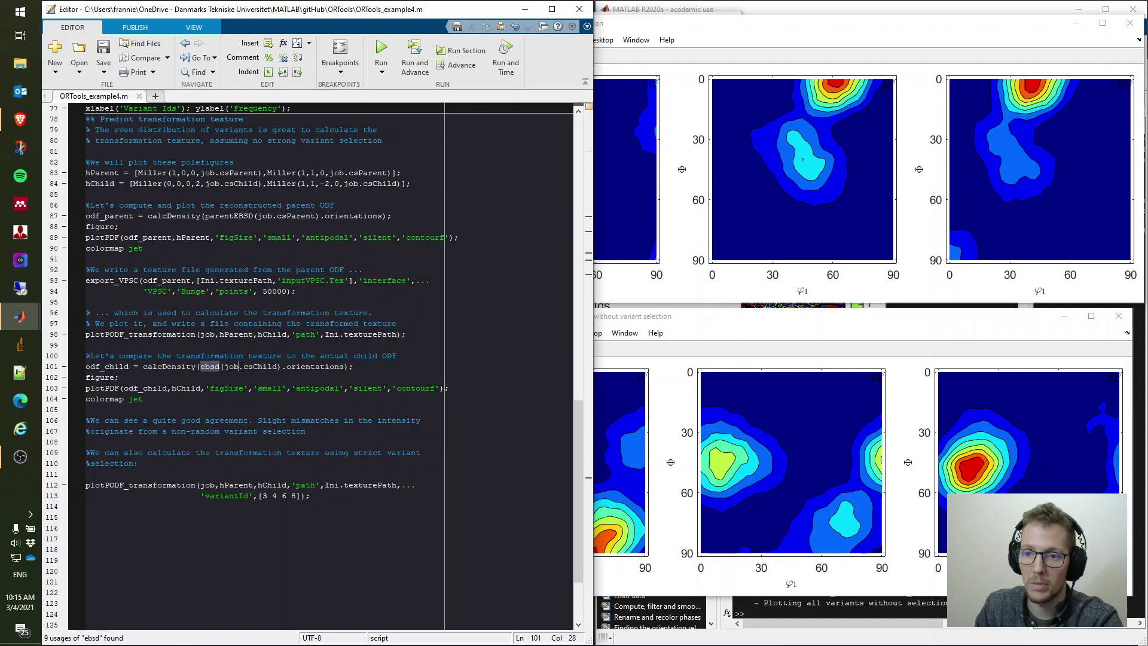
{"action": "key", "text": "Right"}
{"action": "key", "text": "Right"}
{"action": "key", "text": "Right"}
{"action": "key", "text": "Right"}
{"action": "key", "text": "Right"}
{"action": "key", "text": "Right"}
{"action": "key", "text": "Right"}
{"action": "key", "text": "Right"}
{"action": "key", "text": "Right"}
{"action": "key", "text": "Right"}
{"action": "key", "text": "Right"}
{"action": "key", "text": "Right"}
{"action": "left_click", "coordinate": [114, 366]}
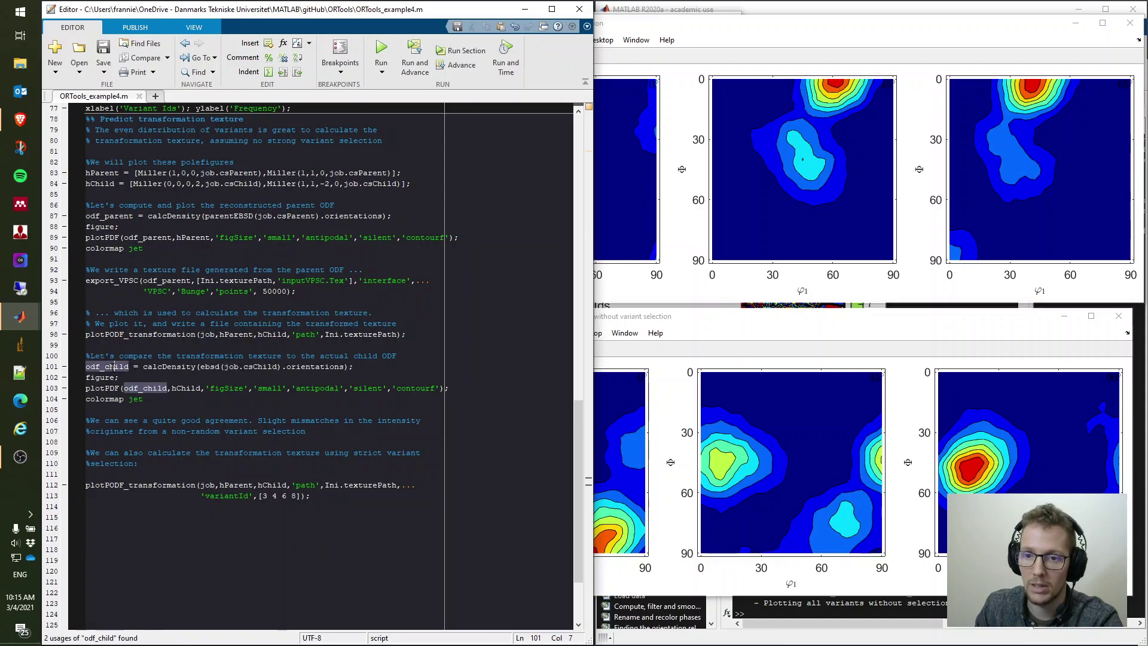
{"action": "left_click_drag", "start_coordinate": [145, 398], "coordinate": [80, 364]}
{"action": "key", "text": "F9"}
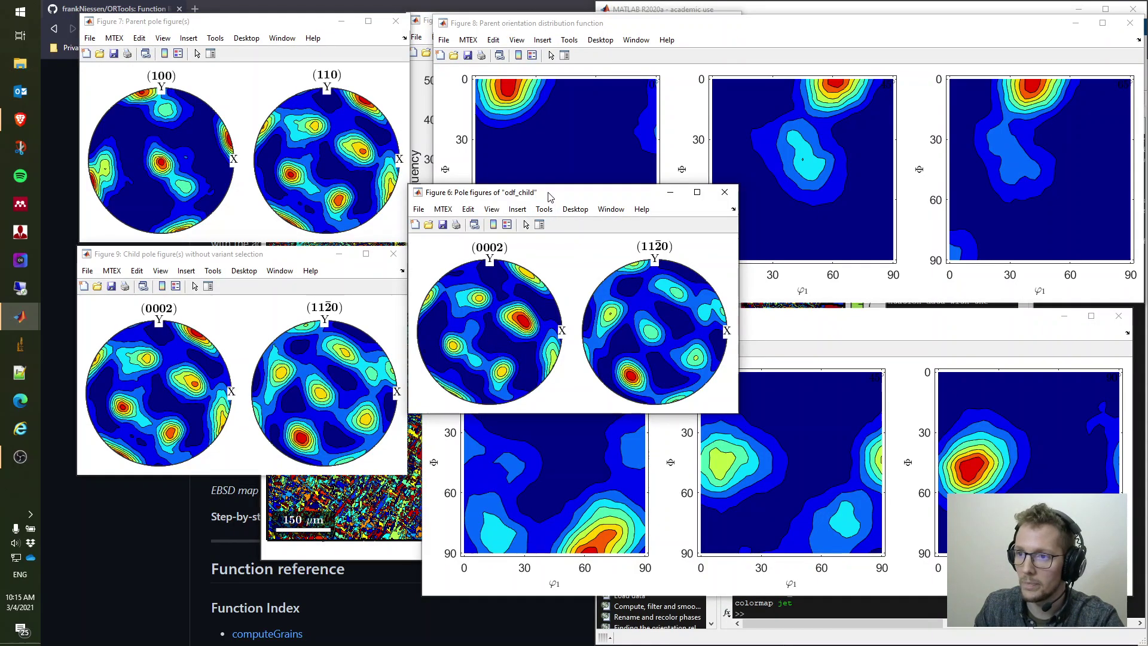
{"action": "left_click_drag", "start_coordinate": [549, 196], "coordinate": [558, 257]}
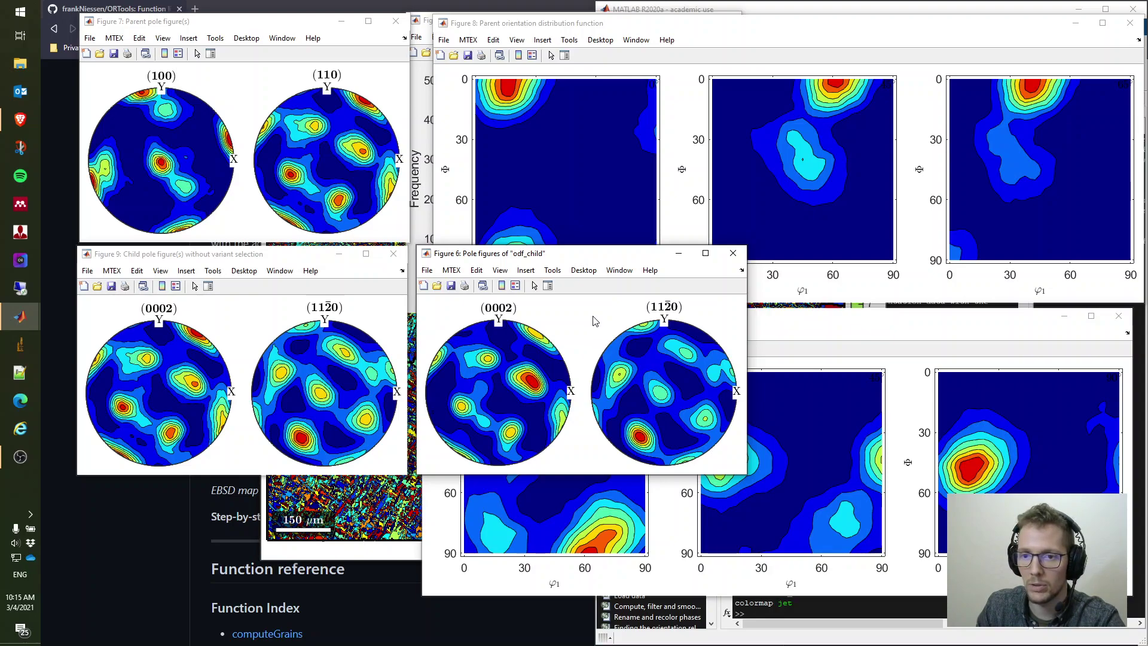
Step: Run lines 112–113 with 'variantId',[3 4 6 8] to plot the child ODF for those variants
{"action": "mouse_move", "coordinate": [23, 327]}
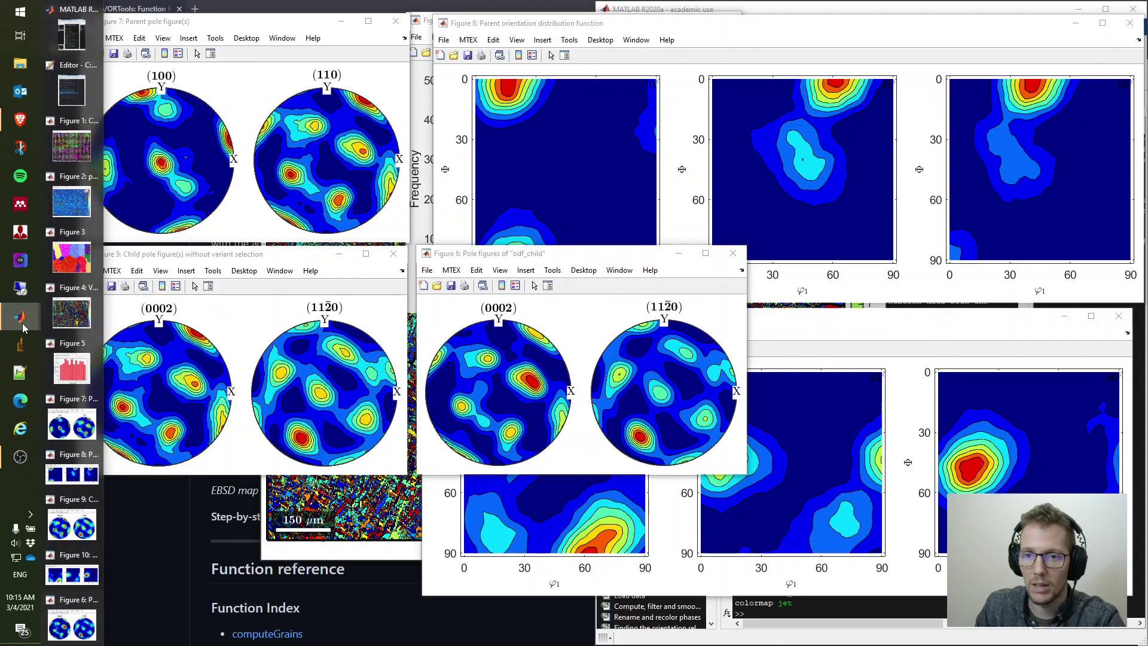
{"action": "left_click", "coordinate": [67, 33]}
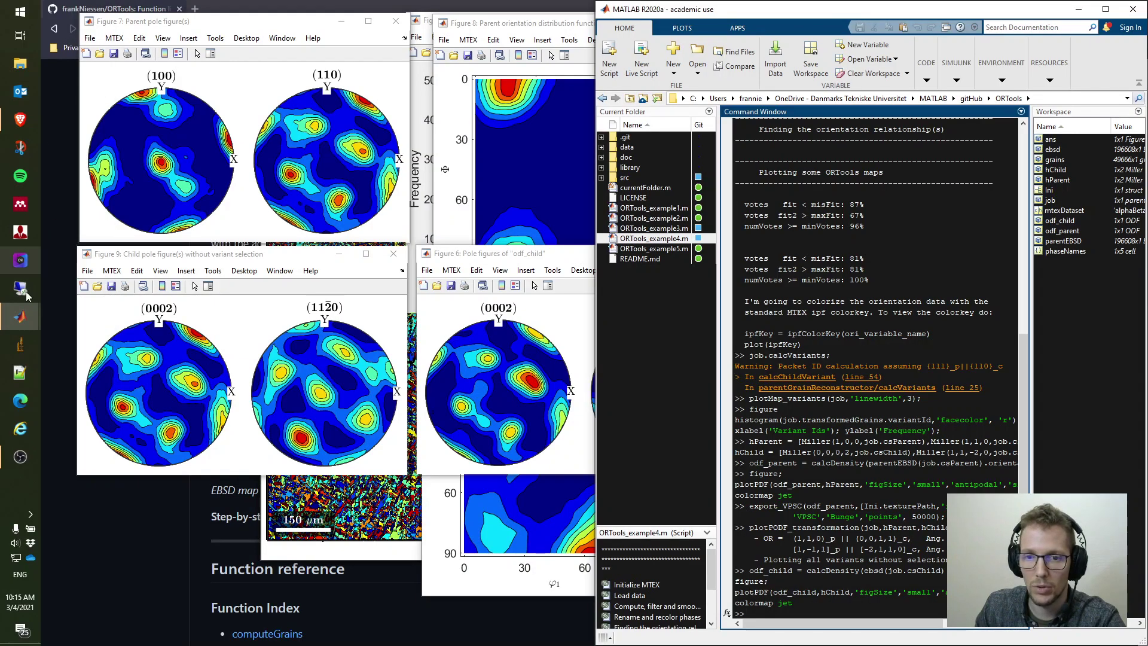
{"action": "mouse_move", "coordinate": [22, 317]}
{"action": "left_click", "coordinate": [77, 129]}
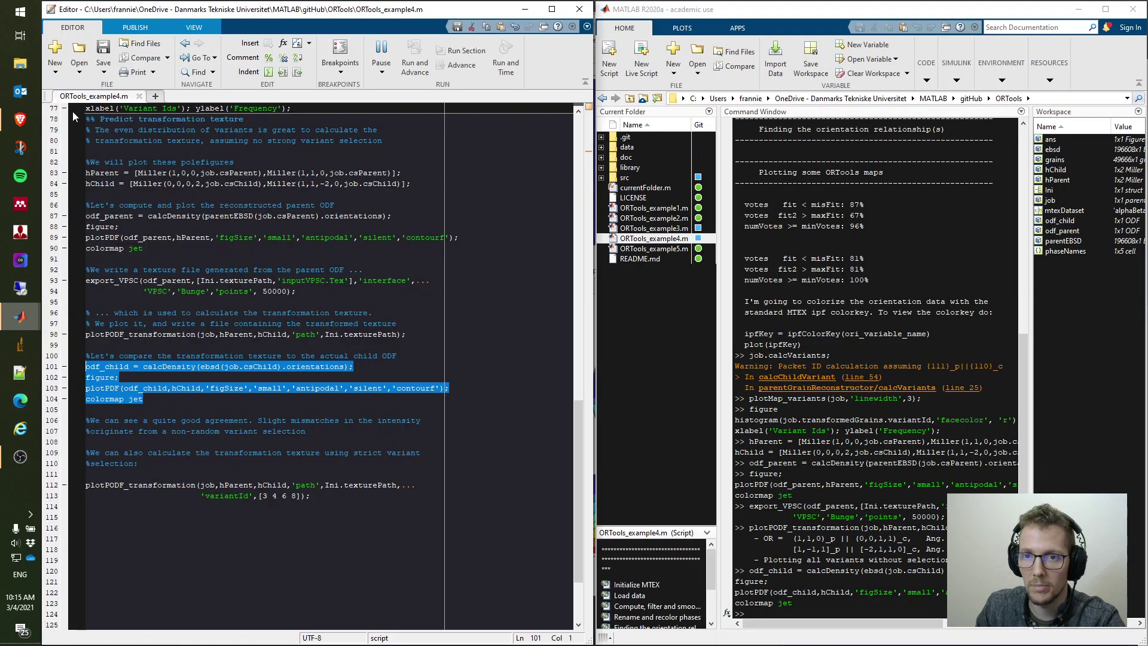
{"action": "left_click", "coordinate": [178, 506]}
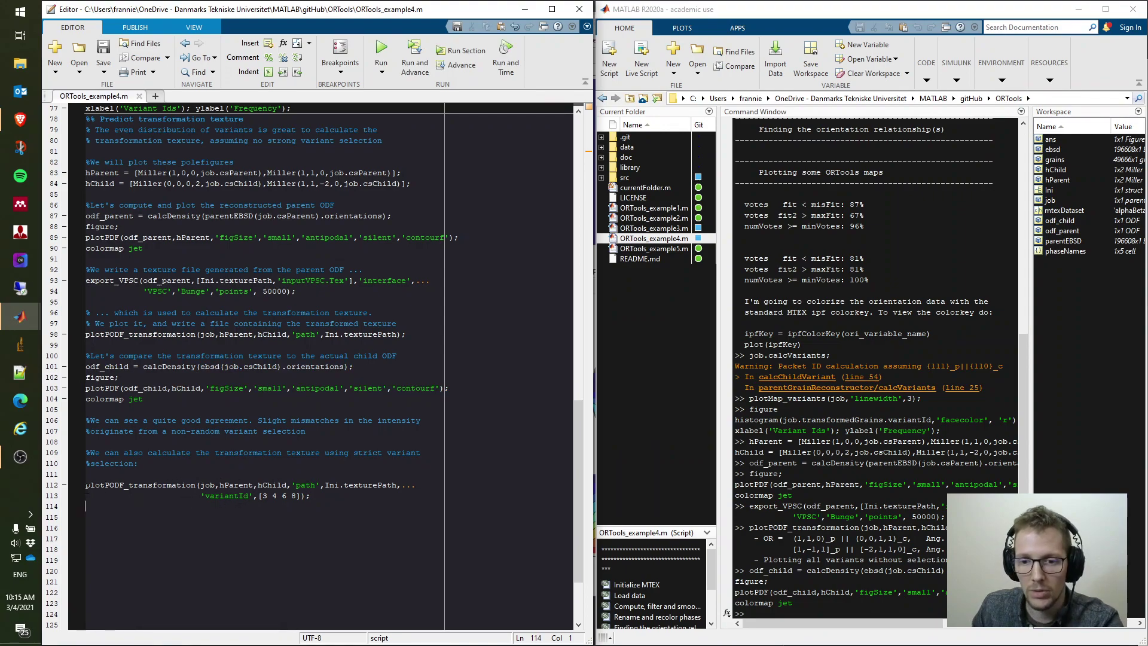
{"action": "left_click_drag", "start_coordinate": [85, 484], "coordinate": [298, 496]}
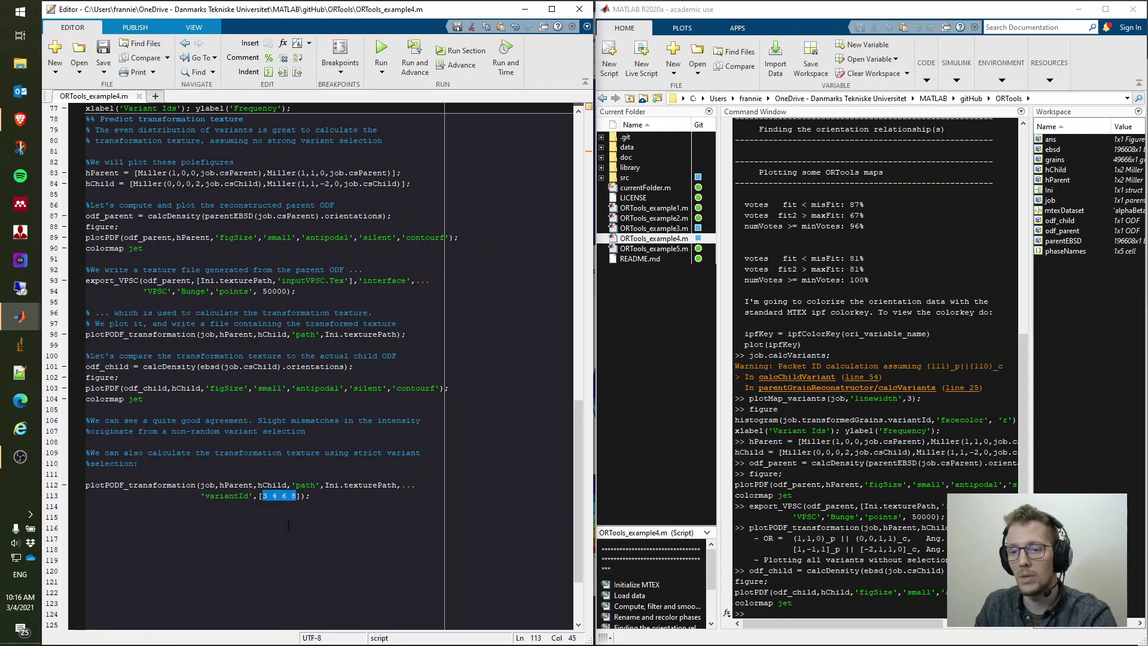
{"action": "left_click", "coordinate": [263, 496]}
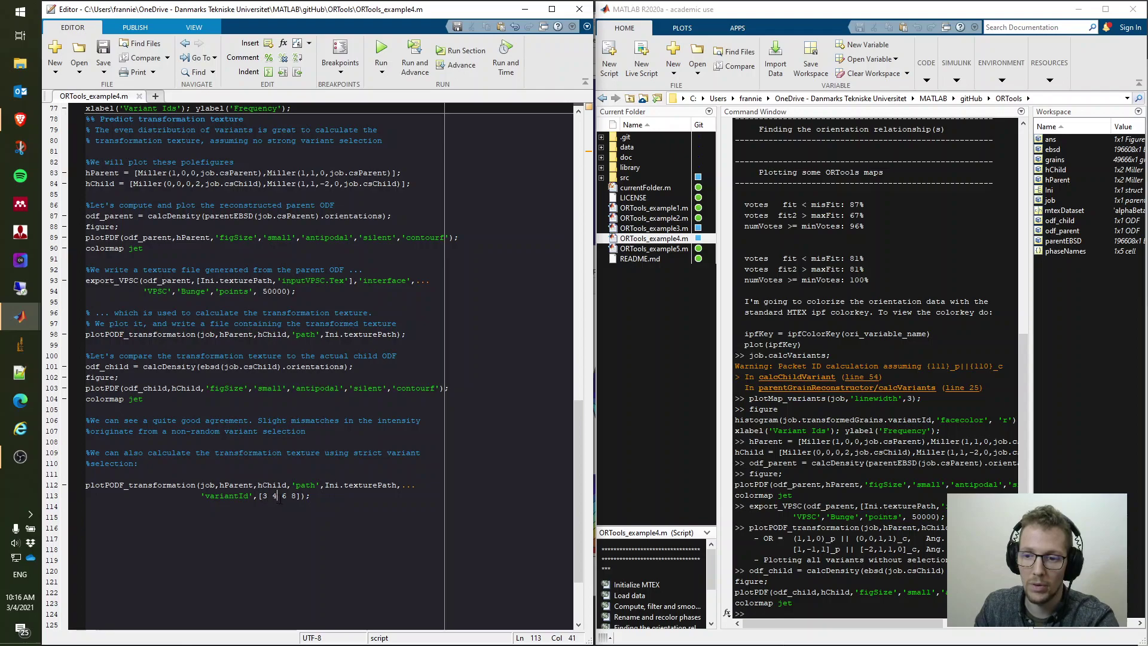
{"action": "left_click", "coordinate": [76, 496]}
{"action": "left_click", "coordinate": [76, 485], "text": "shift"}
{"action": "key", "text": "F9"}
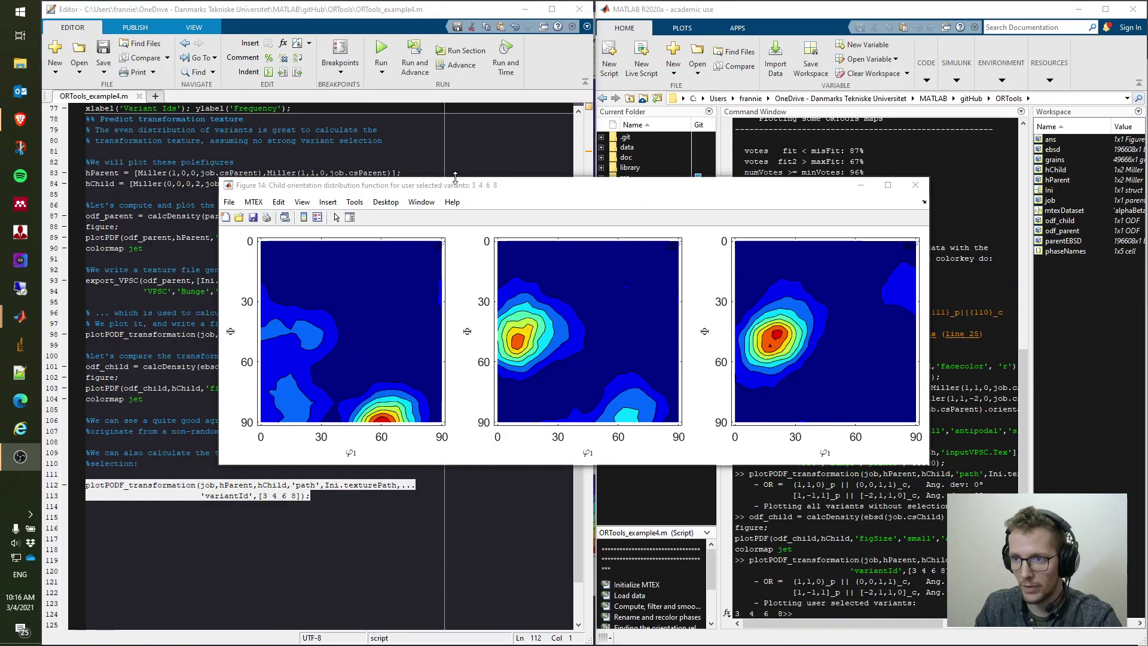
Step: Place the odf_child pole figures beside Figure 13's pole figures for variants 3 4 6 8
{"action": "left_click_drag", "start_coordinate": [615, 221], "coordinate": [817, 210]}
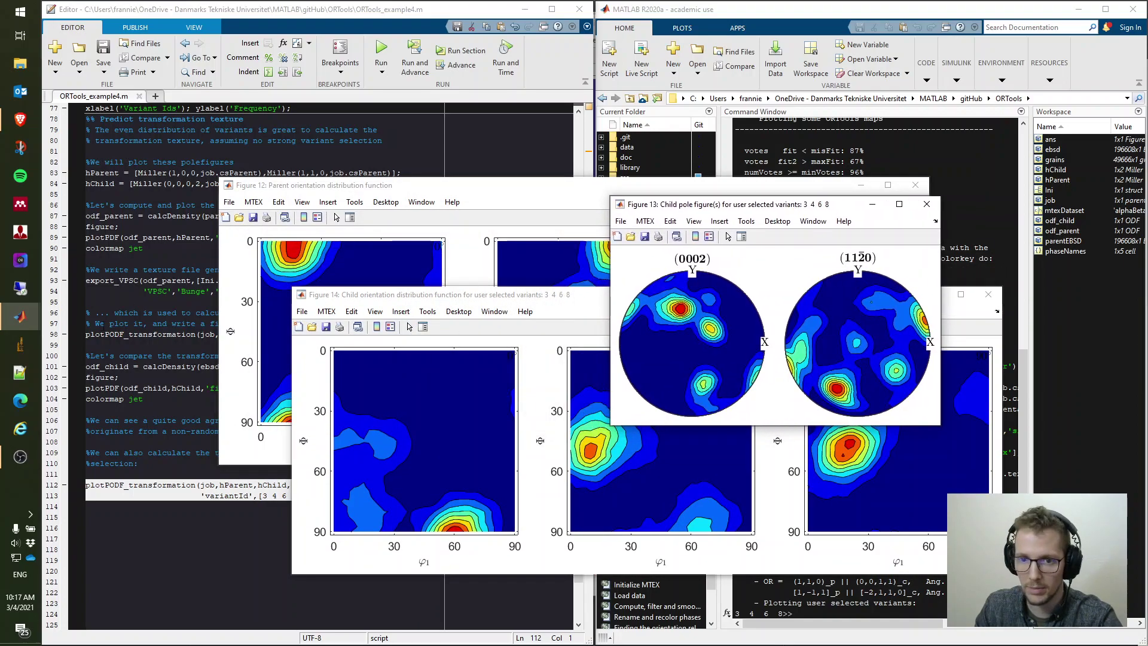
{"action": "mouse_move", "coordinate": [12, 334]}
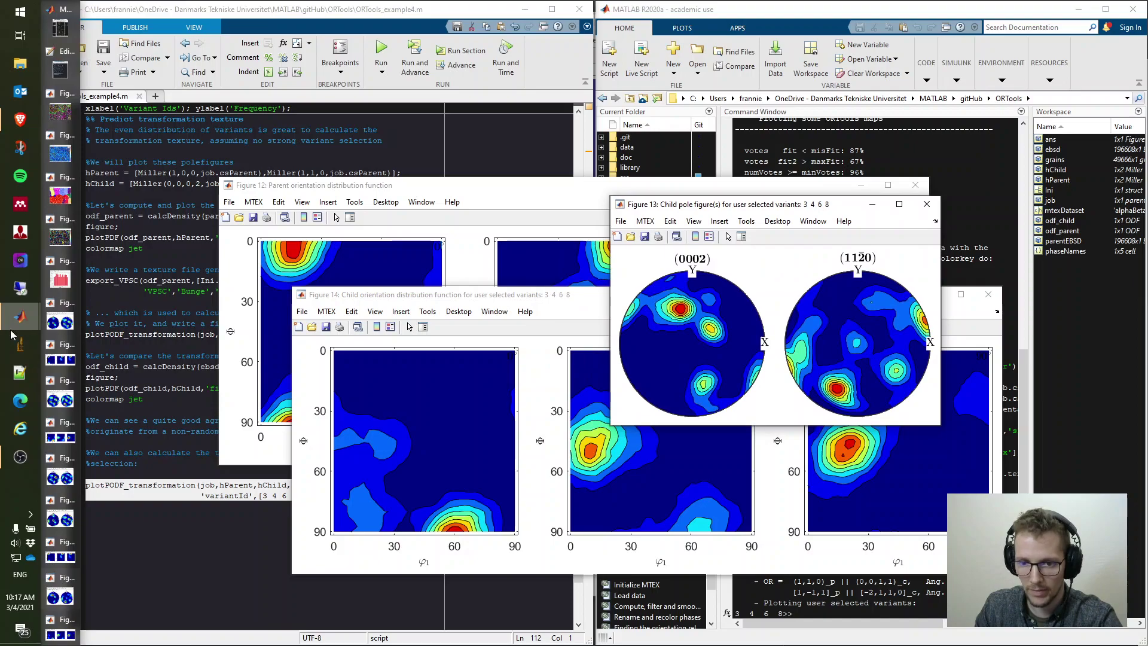
{"action": "left_click", "coordinate": [60, 470]}
{"action": "left_click_drag", "start_coordinate": [557, 262], "coordinate": [421, 215]}
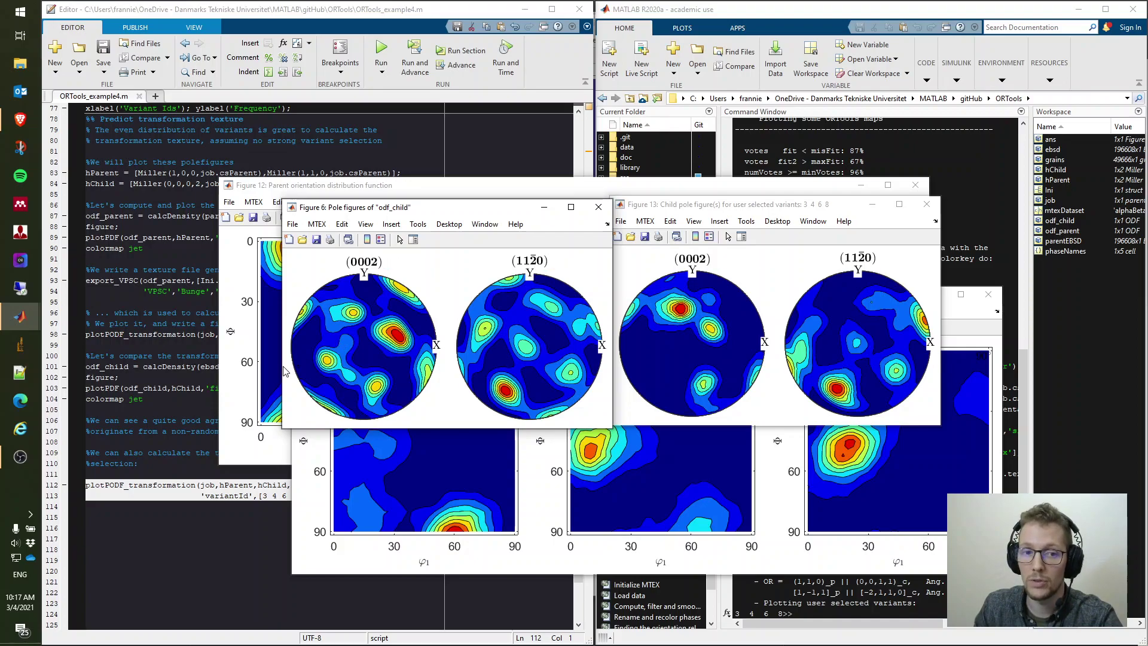
{"action": "left_click", "coordinate": [148, 524]}
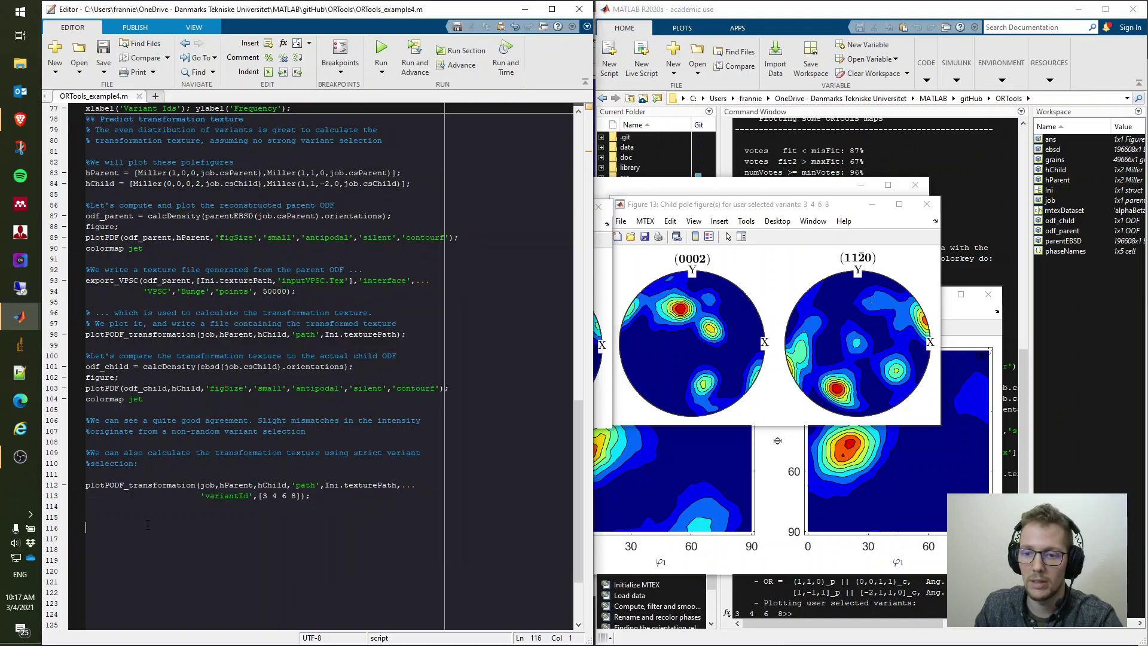
{"action": "left_click_drag", "start_coordinate": [311, 496], "coordinate": [258, 497]}
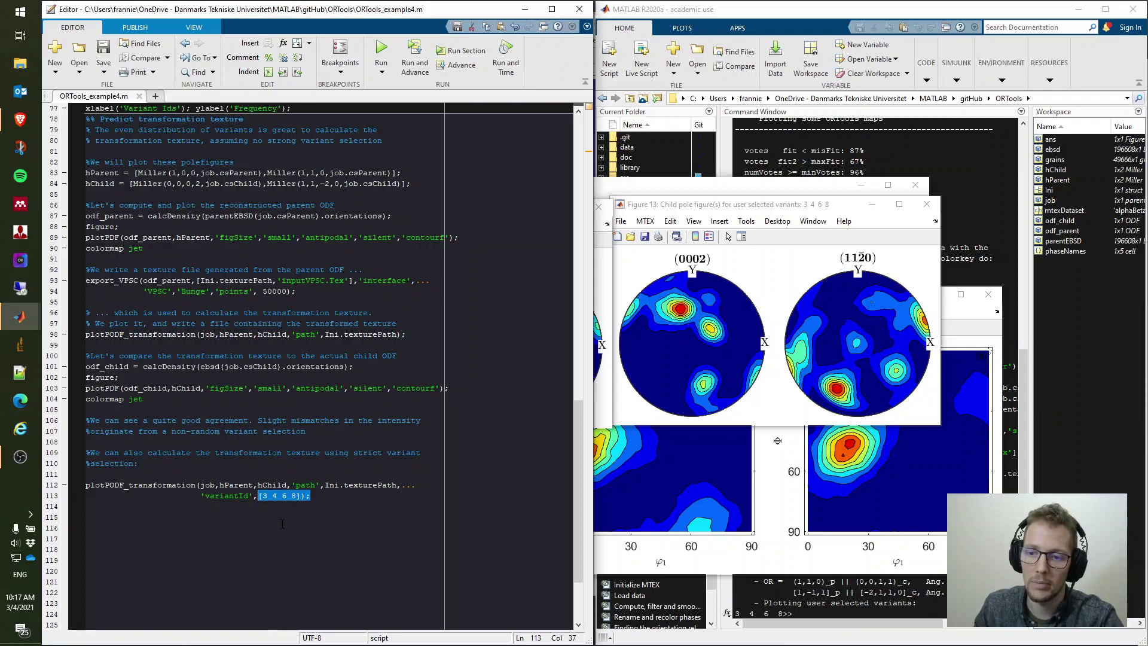
{"action": "left_click", "coordinate": [236, 496]}
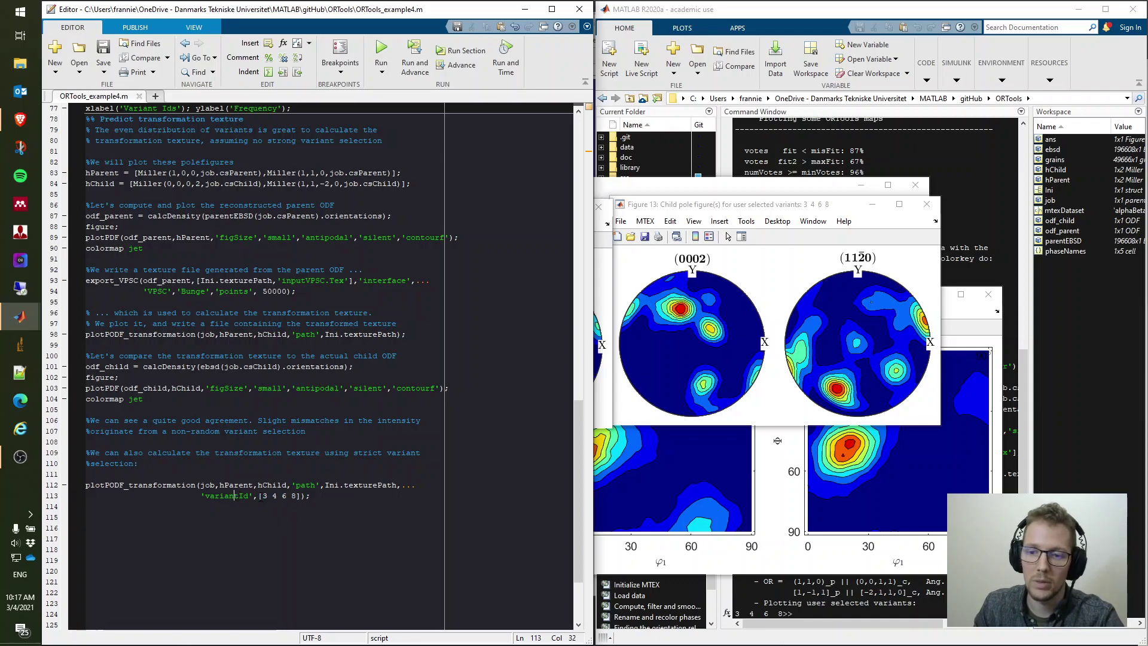
{"action": "double_click", "coordinate": [227, 496]}
{"action": "left_click", "coordinate": [280, 503]}
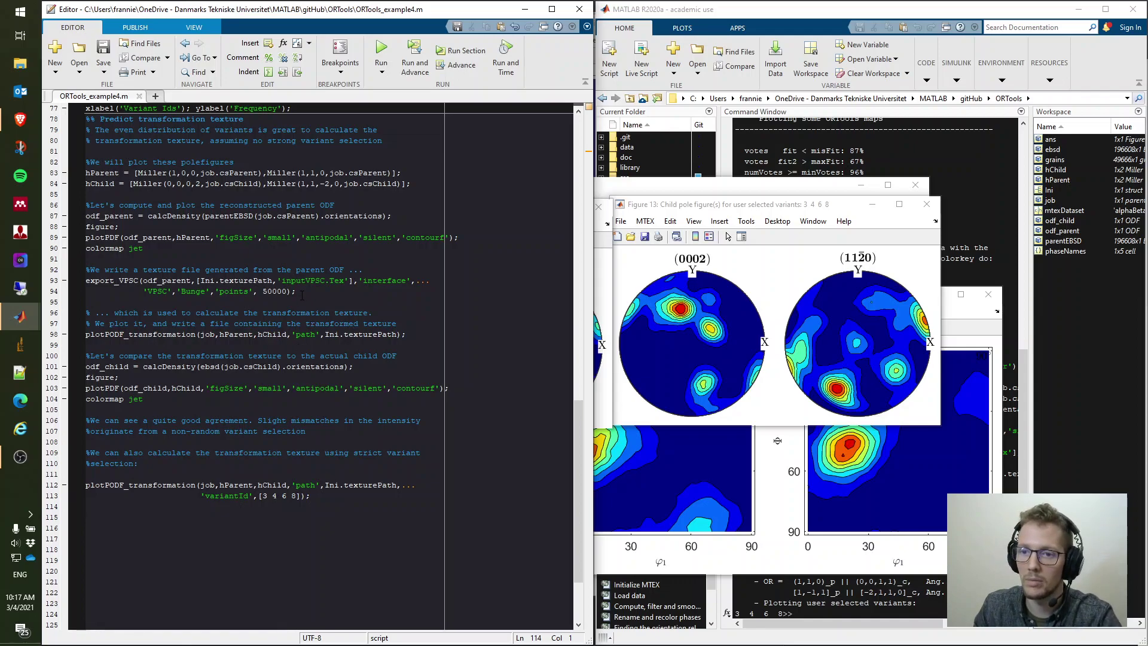
{"action": "triple_click", "coordinate": [223, 299]}
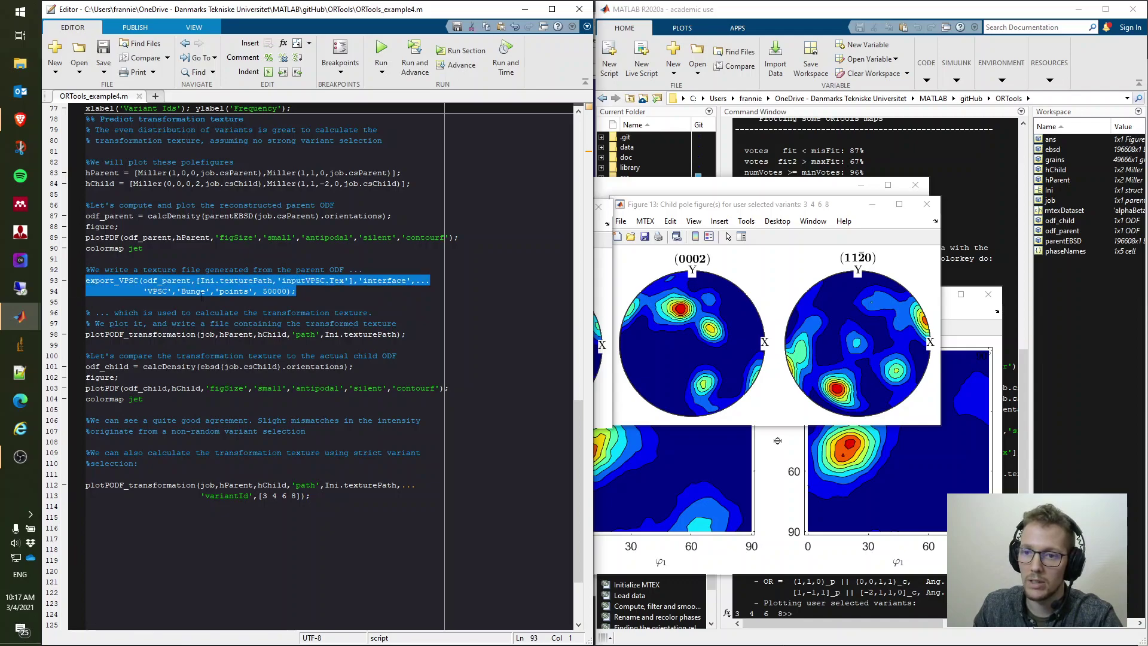
{"action": "left_click", "coordinate": [221, 299]}
{"action": "left_click_drag", "start_coordinate": [263, 293], "coordinate": [288, 292]}
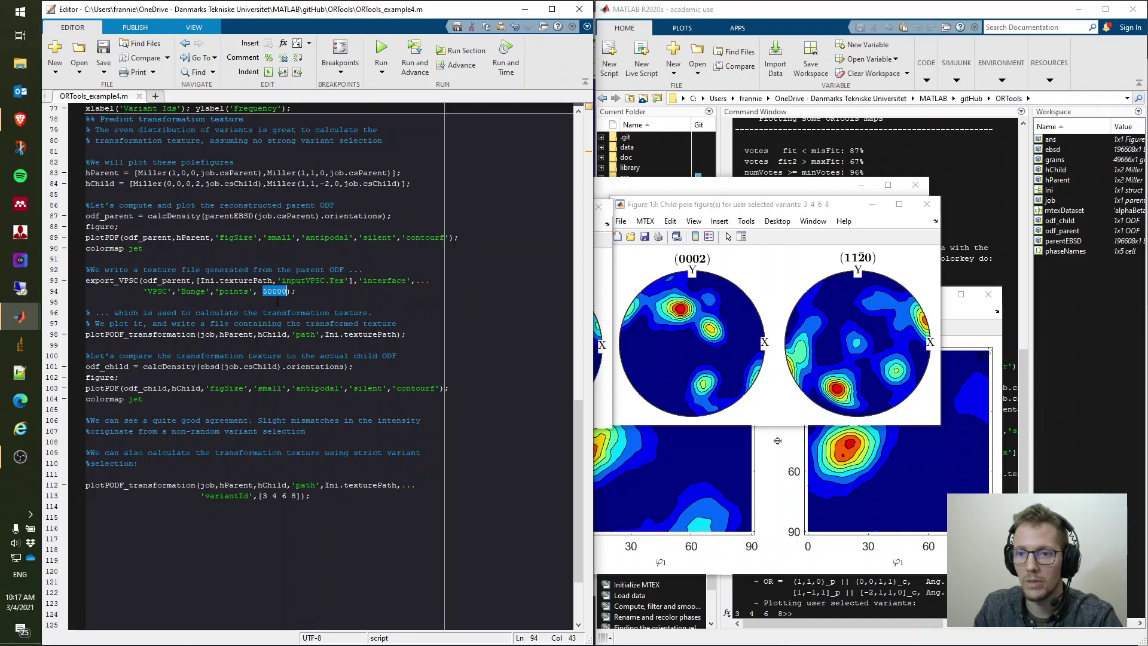
{"action": "left_click", "coordinate": [273, 302]}
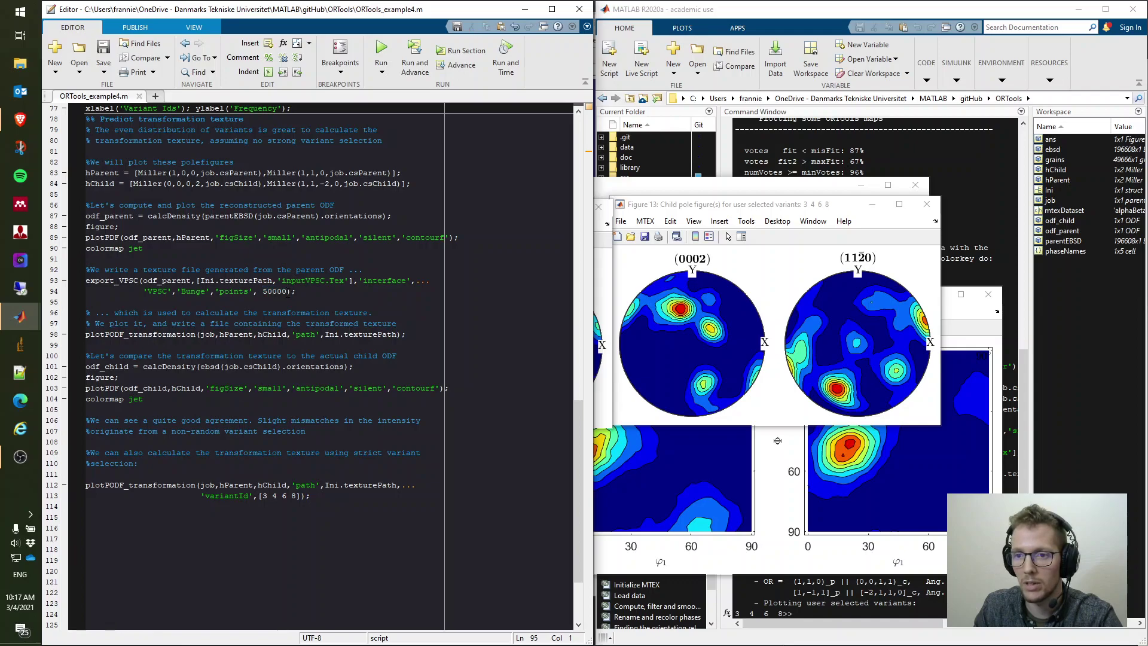
{"action": "left_click_drag", "start_coordinate": [288, 292], "coordinate": [258, 293]}
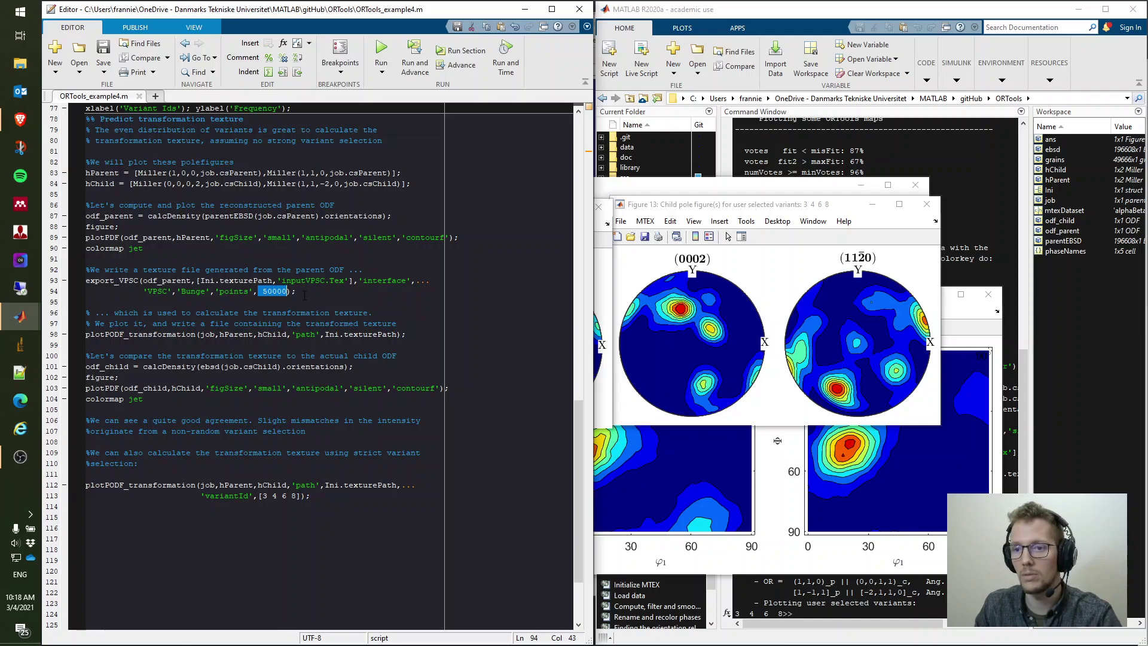
{"action": "left_click_drag", "start_coordinate": [263, 293], "coordinate": [288, 292]}
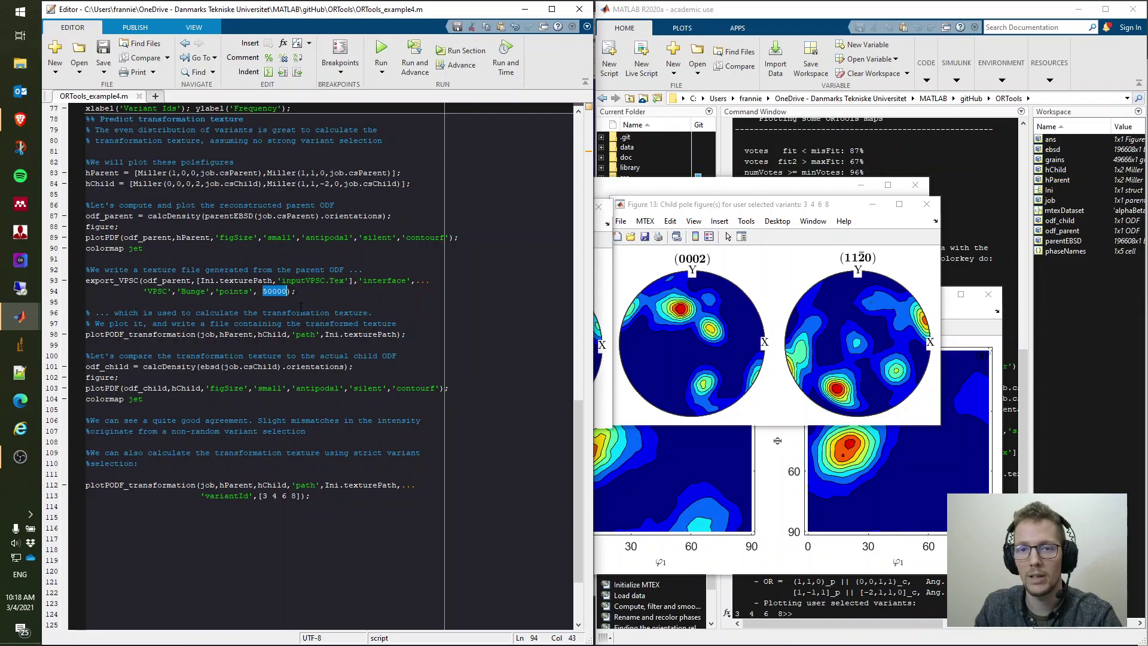